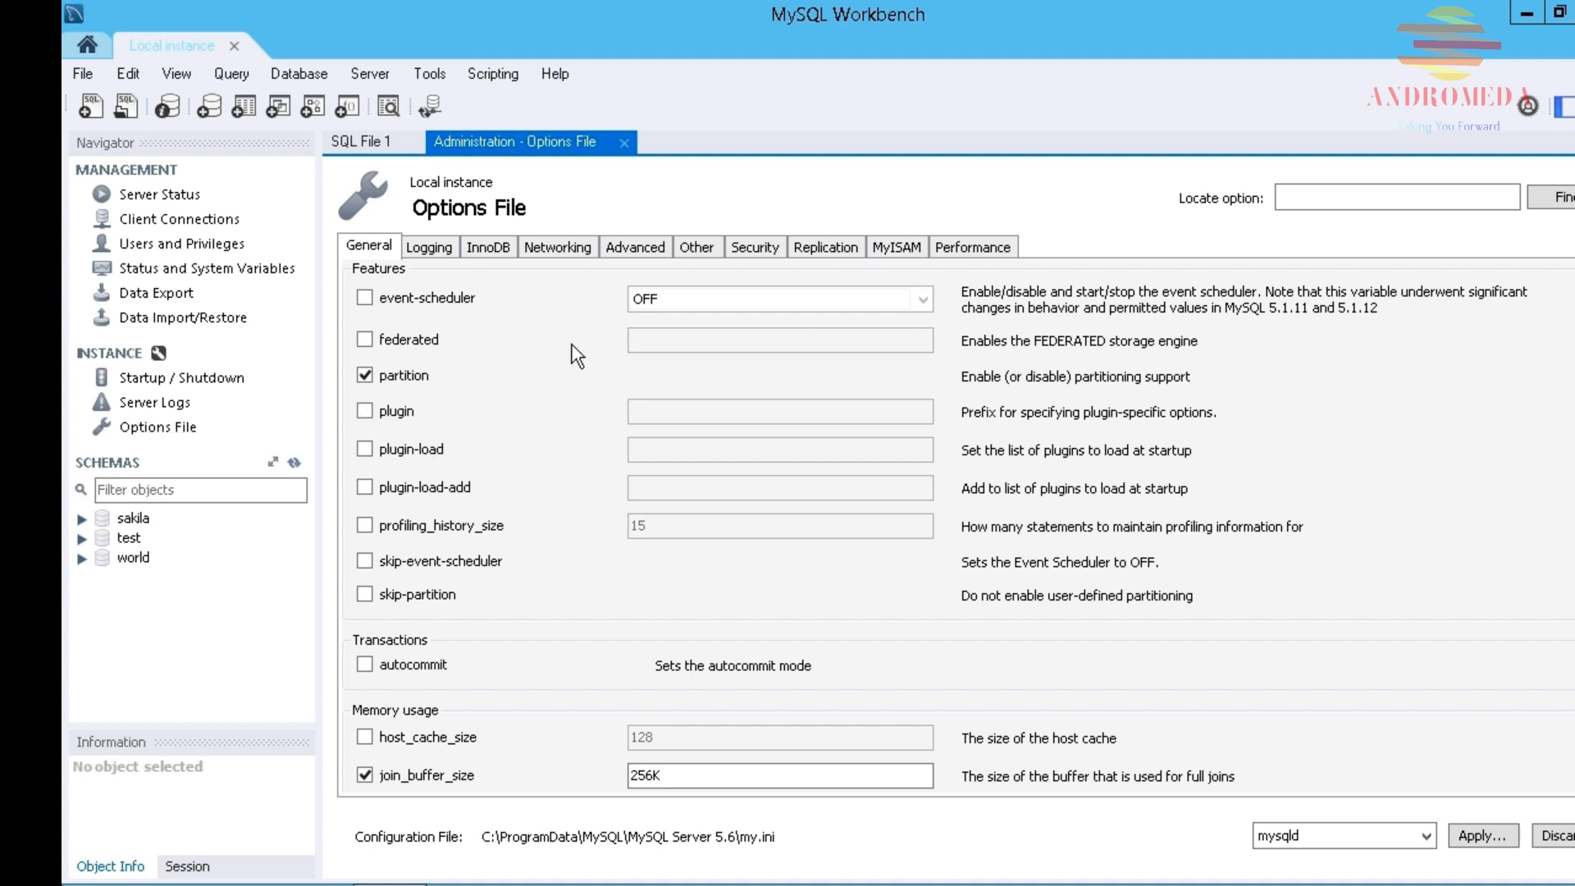
# - Look through the Logging, InnoDB and Networking option categories and return to the General options
pyautogui.click(434, 249)
pyautogui.click(496, 252)
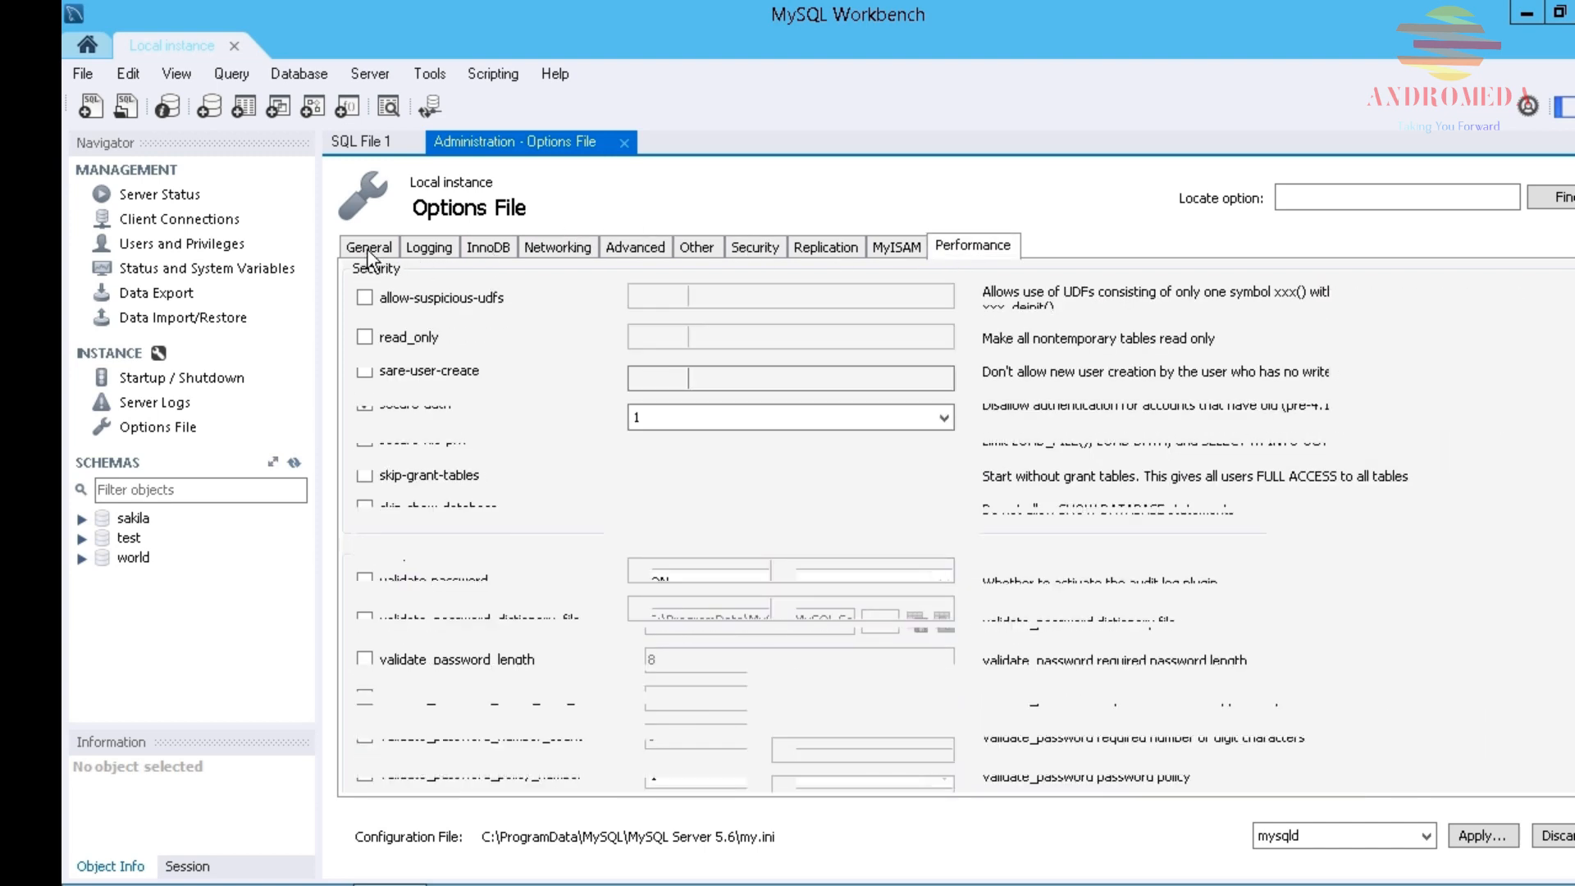
pyautogui.click(564, 251)
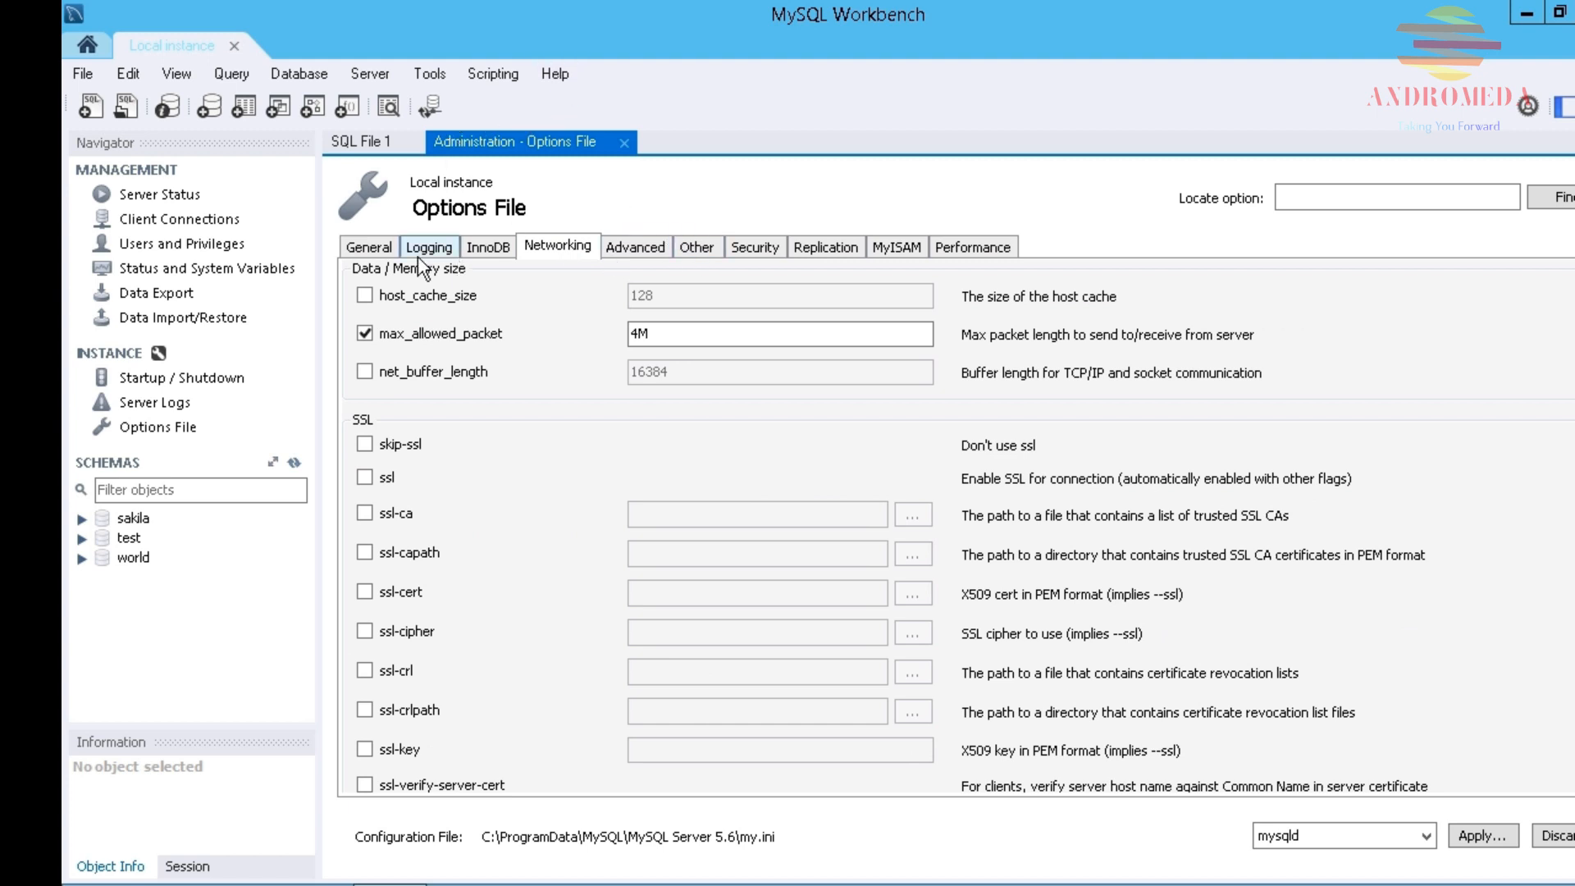
pyautogui.click(367, 249)
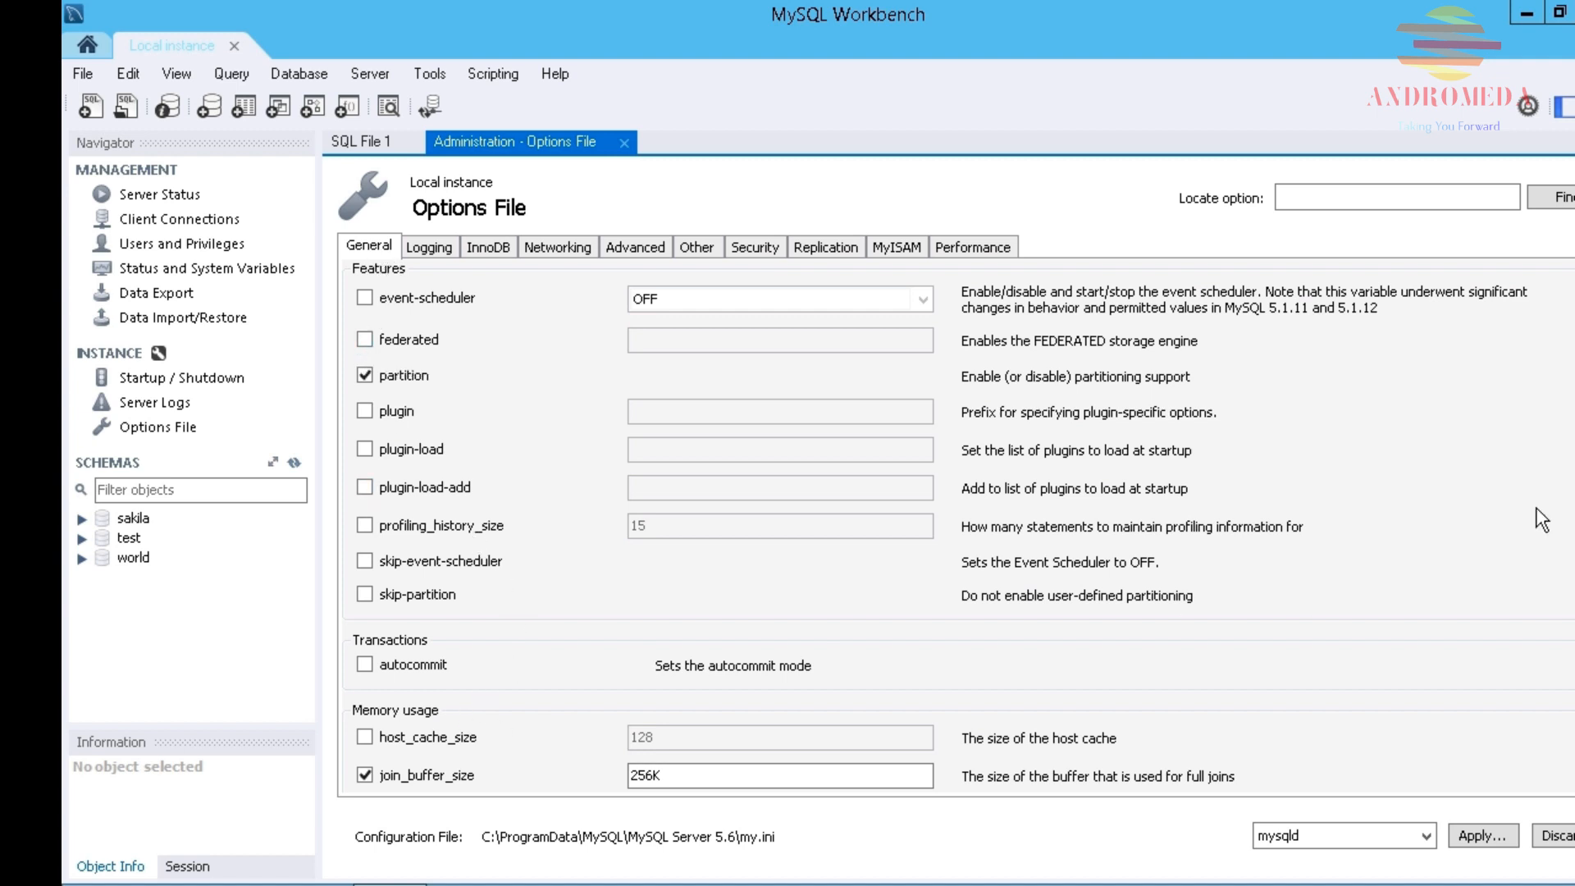
# - Examine the General memory and directory options, opening the folder chooser for datadir and cancelling it
pyautogui.scroll(-1, 955, 525)
pyautogui.scroll(-8, 955, 525)
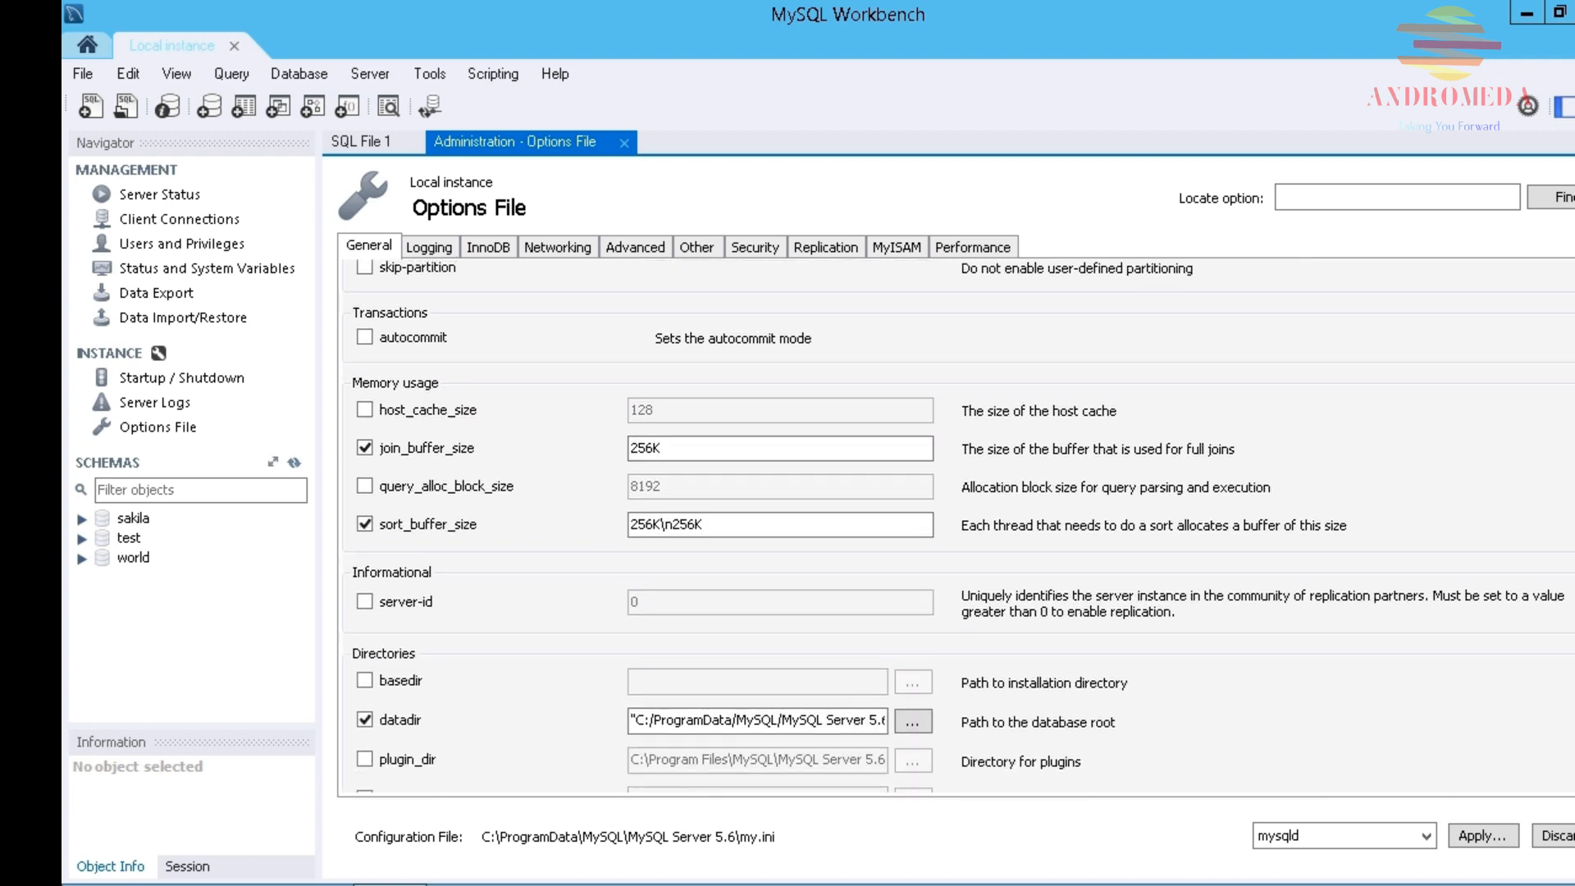
pyautogui.scroll(-2, 1243, 482)
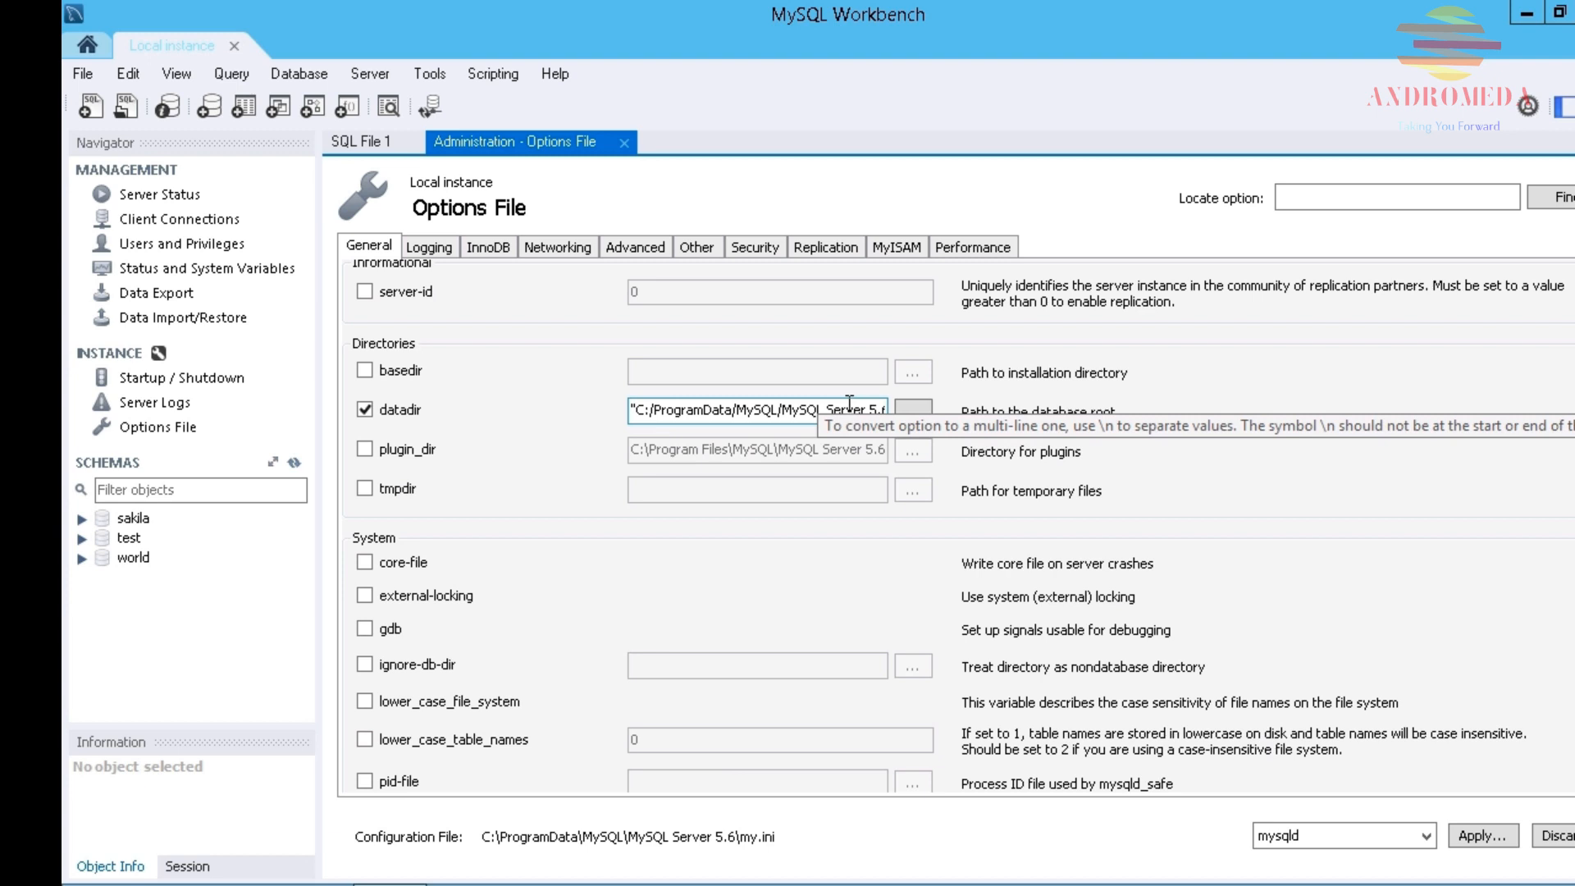
pyautogui.click(914, 414)
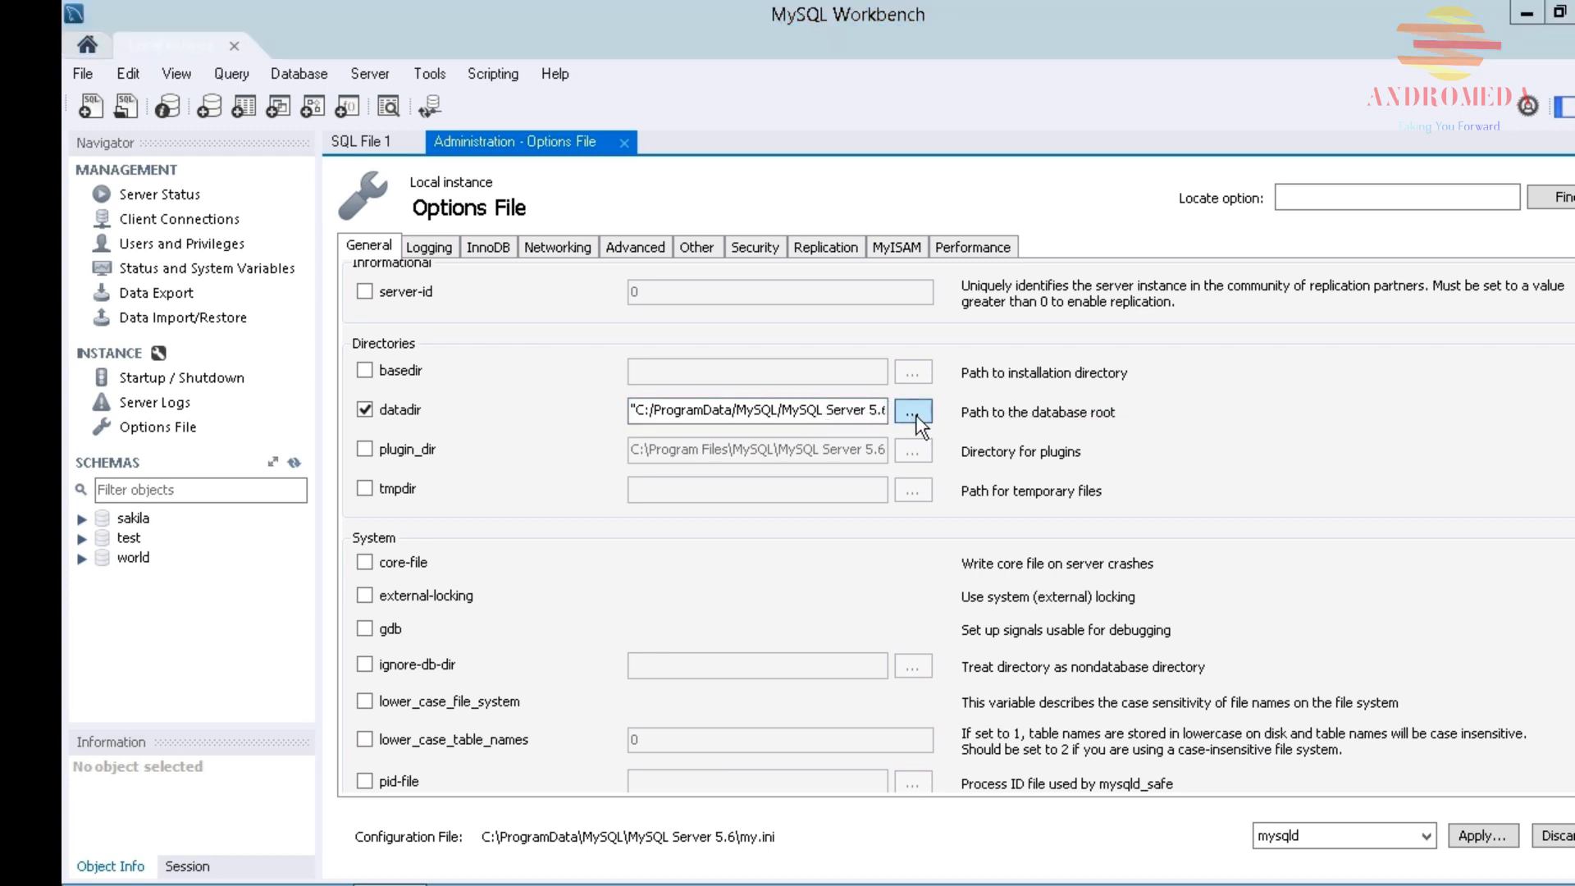
pyautogui.click(970, 604)
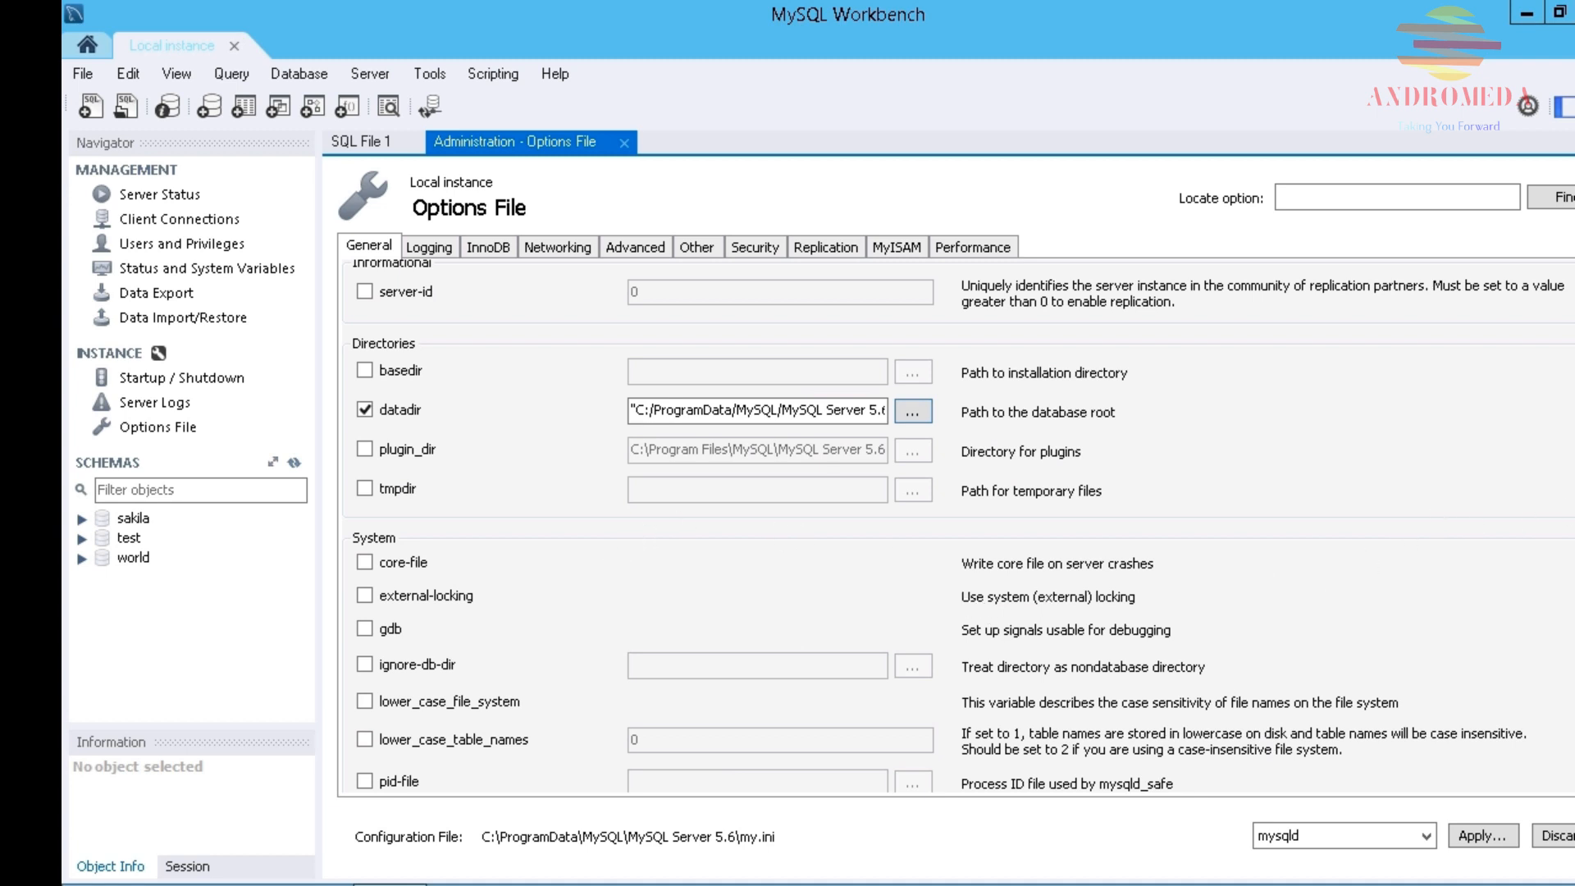
# - Try enabling the server-id option in the General settings, select its value, and switch the option back off
pyautogui.scroll(9, 904, 444)
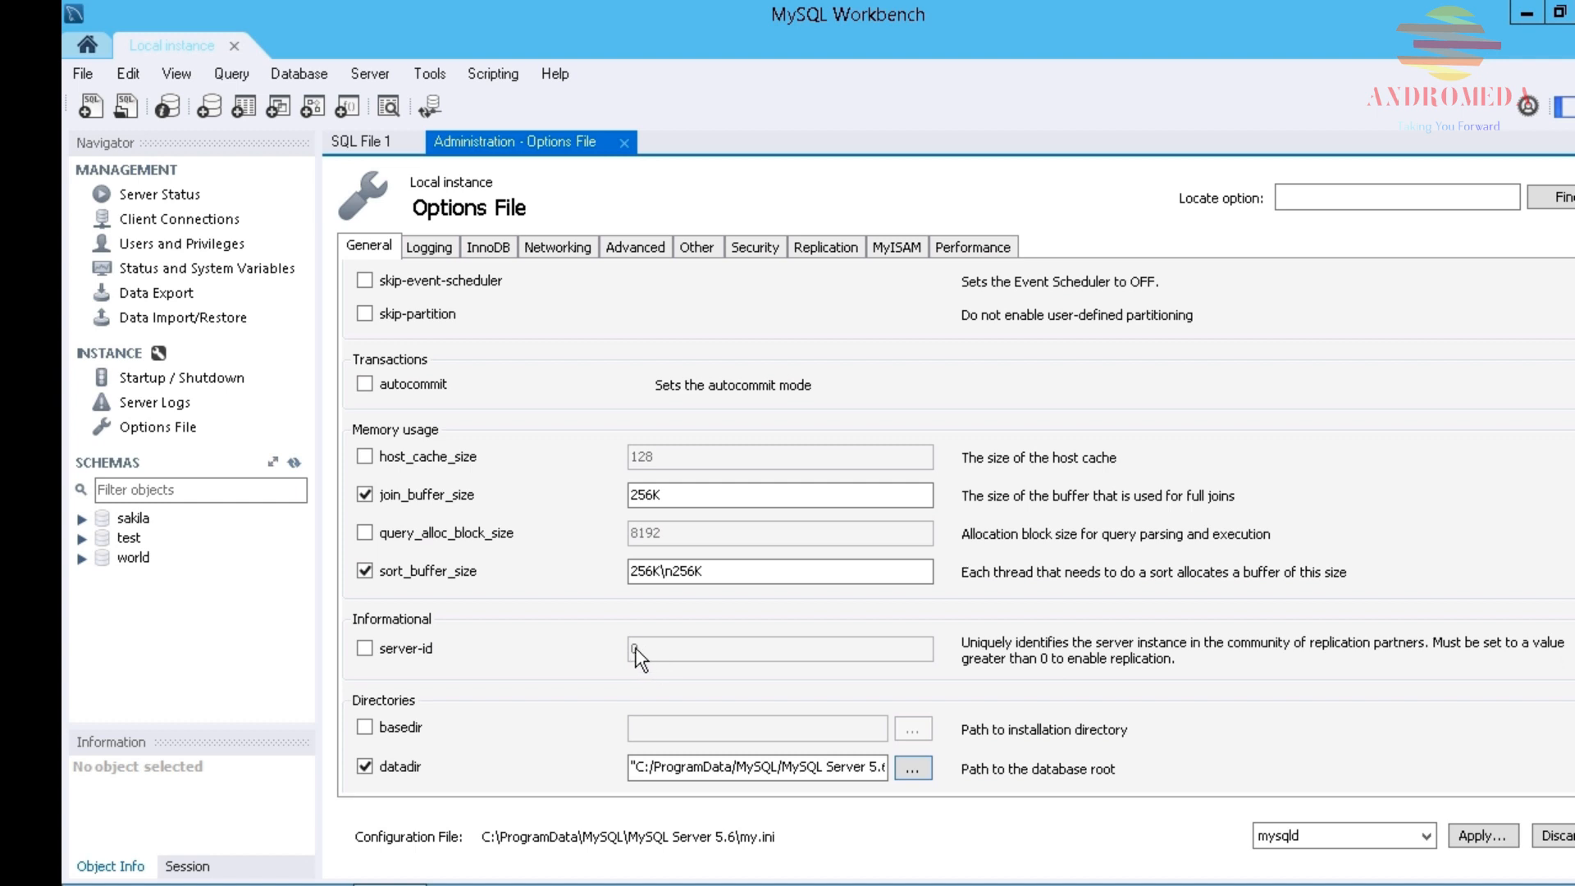
pyautogui.click(365, 649)
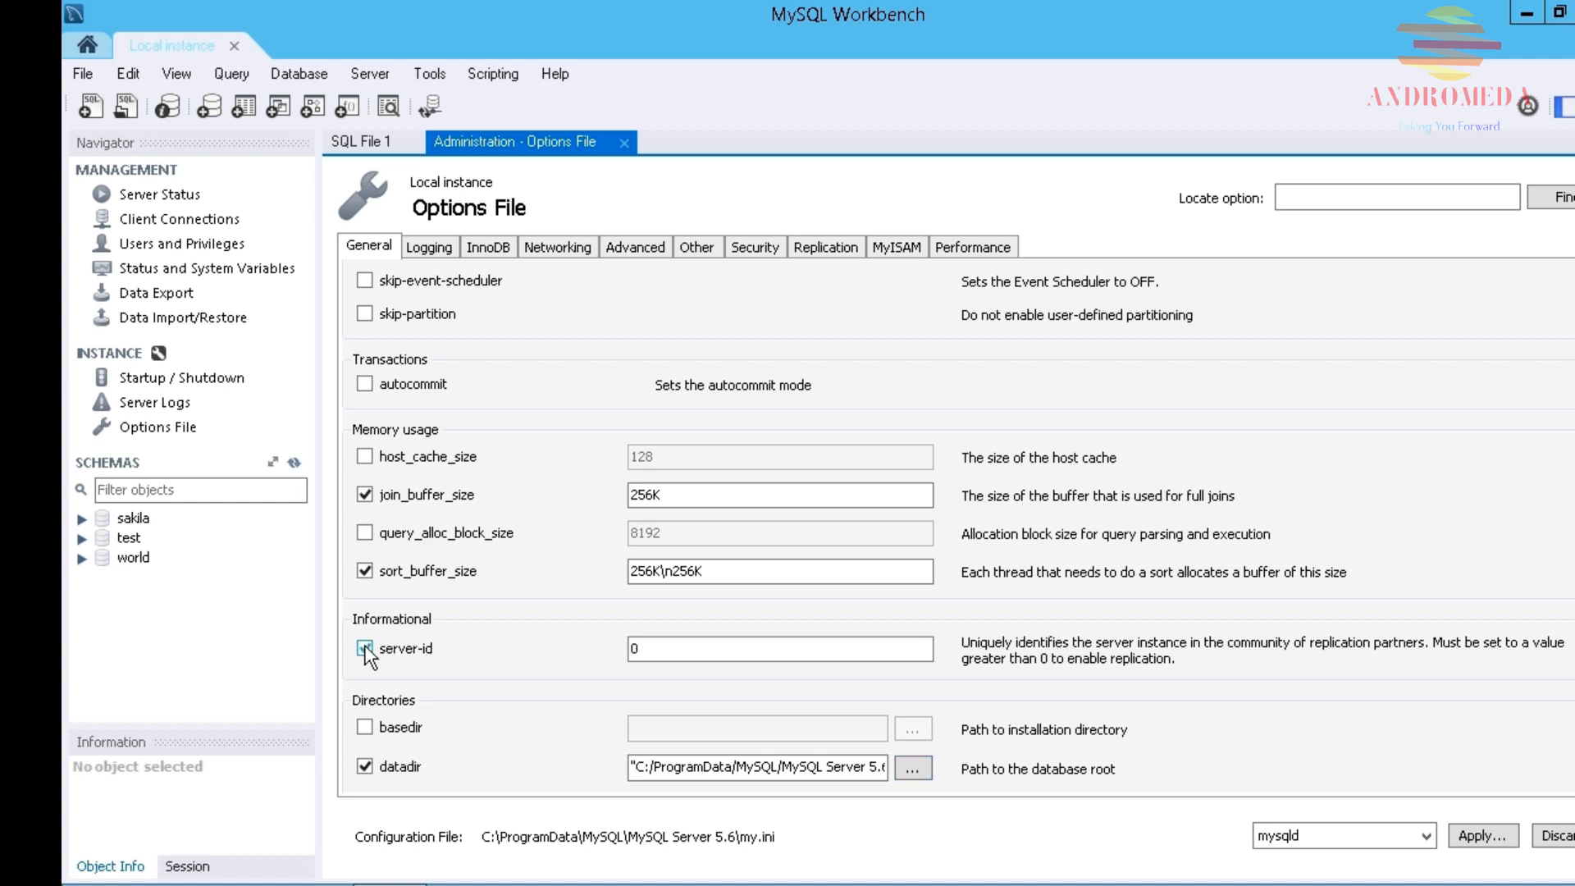
pyautogui.click(647, 648)
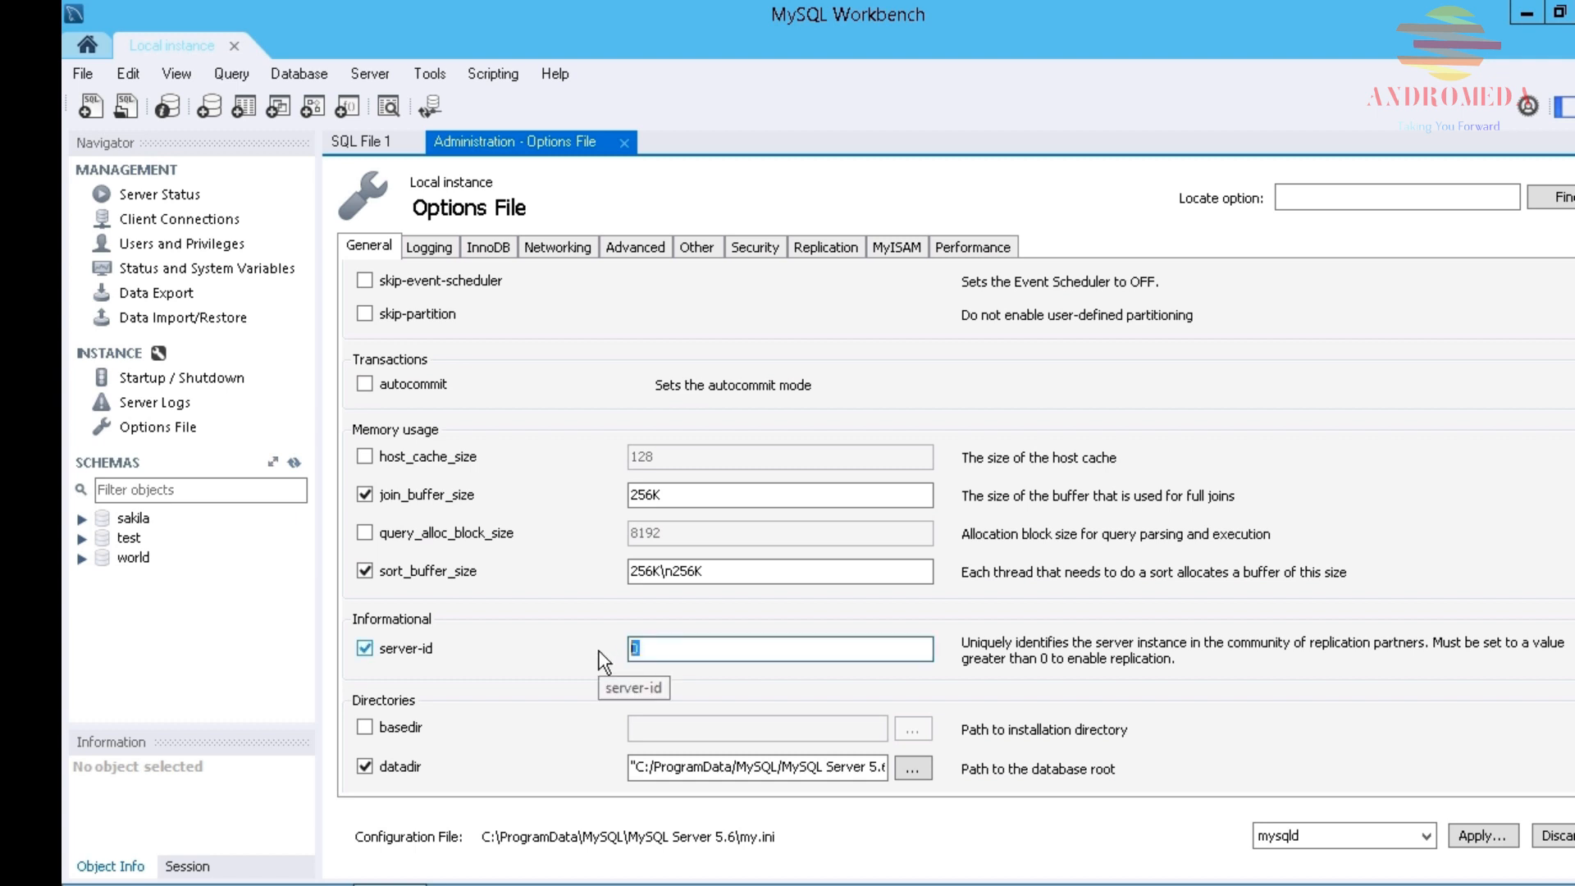
pyautogui.click(384, 654)
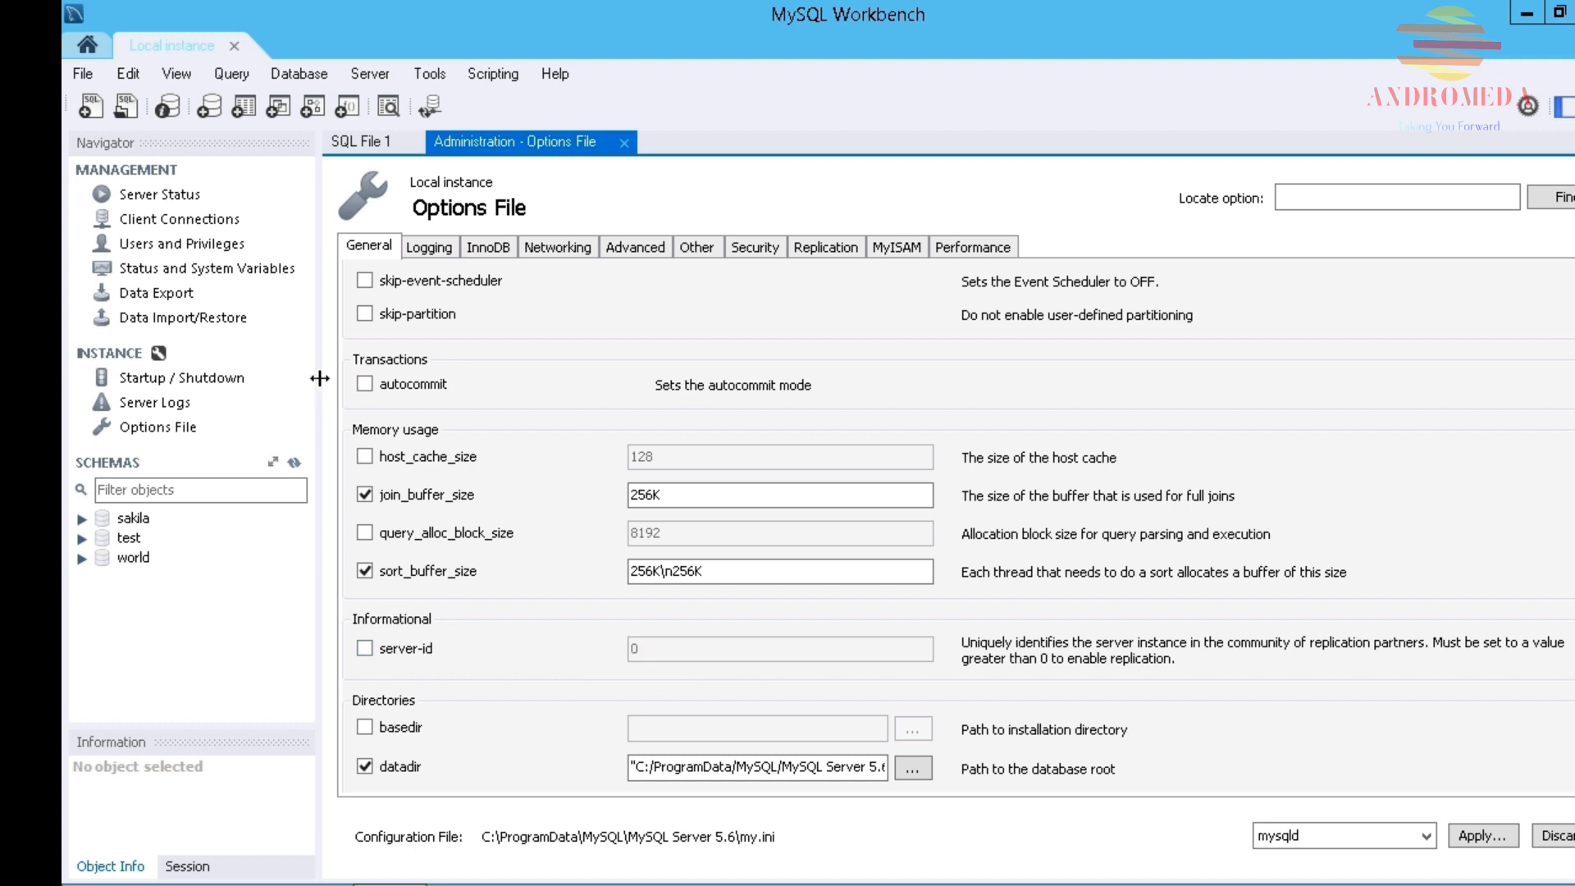
# - Examine long_query_time and slow_query_log_file in the Logging options, and the packet size and SSL settings in the Networking options
pyautogui.click(431, 251)
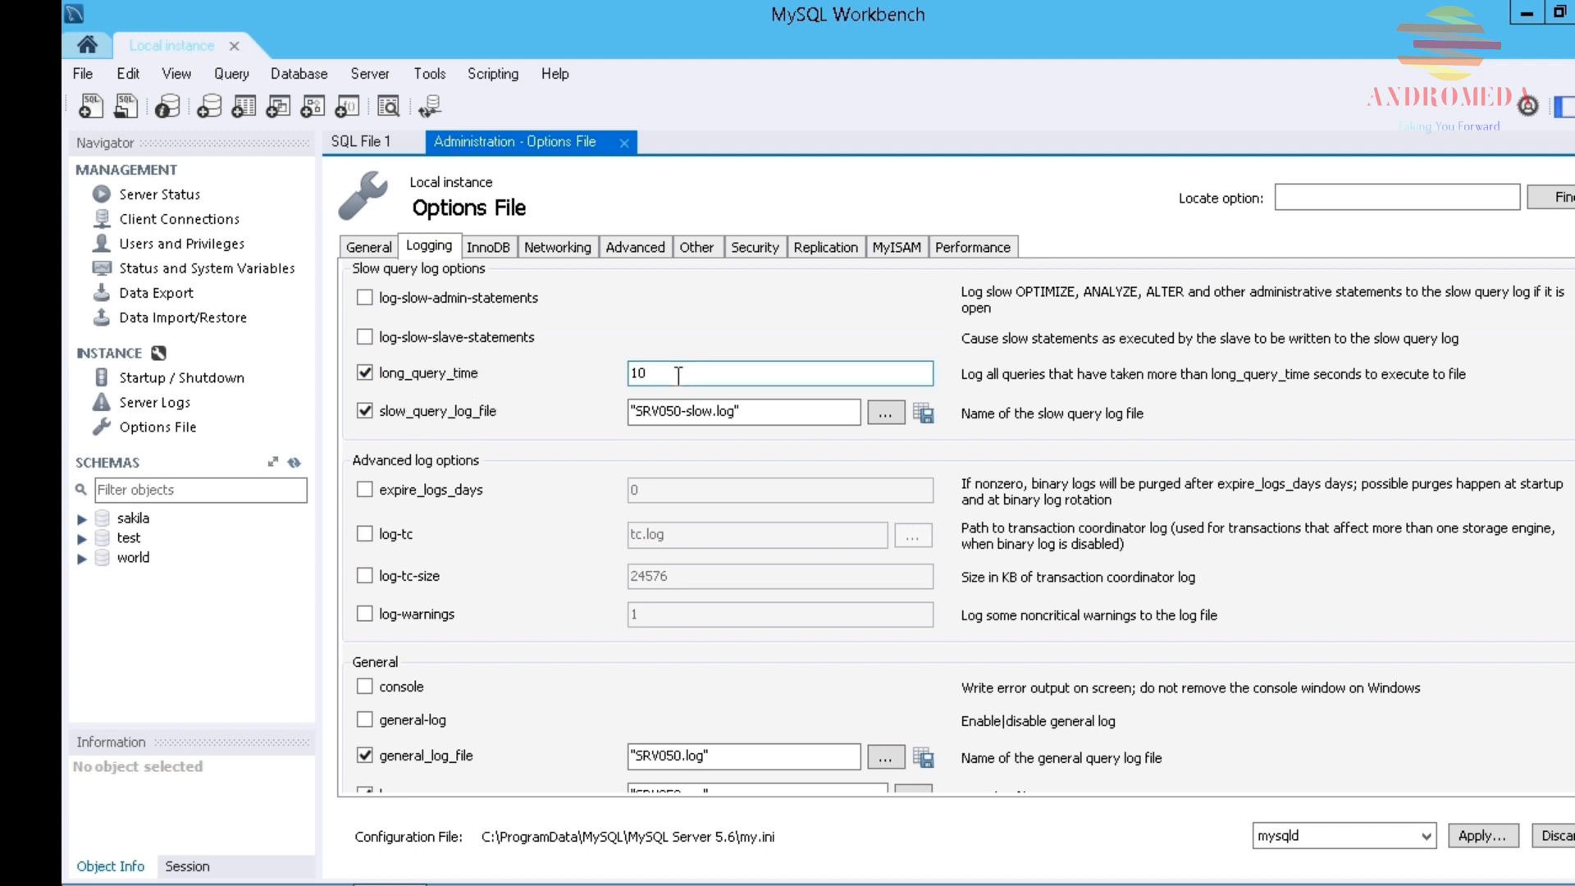
pyautogui.click(707, 372)
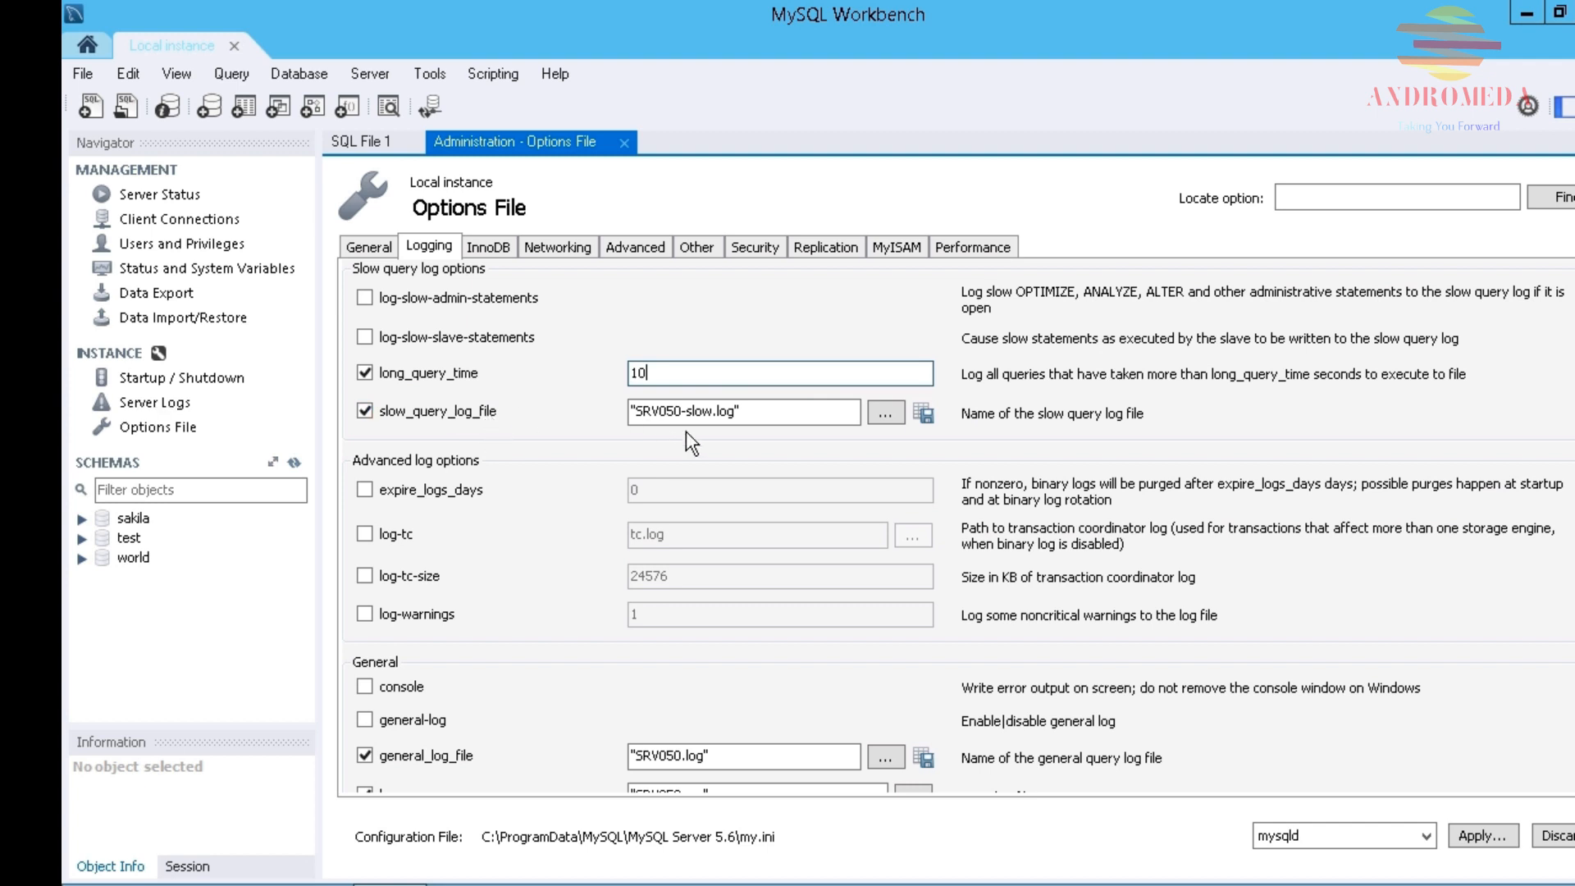
pyautogui.click(742, 411)
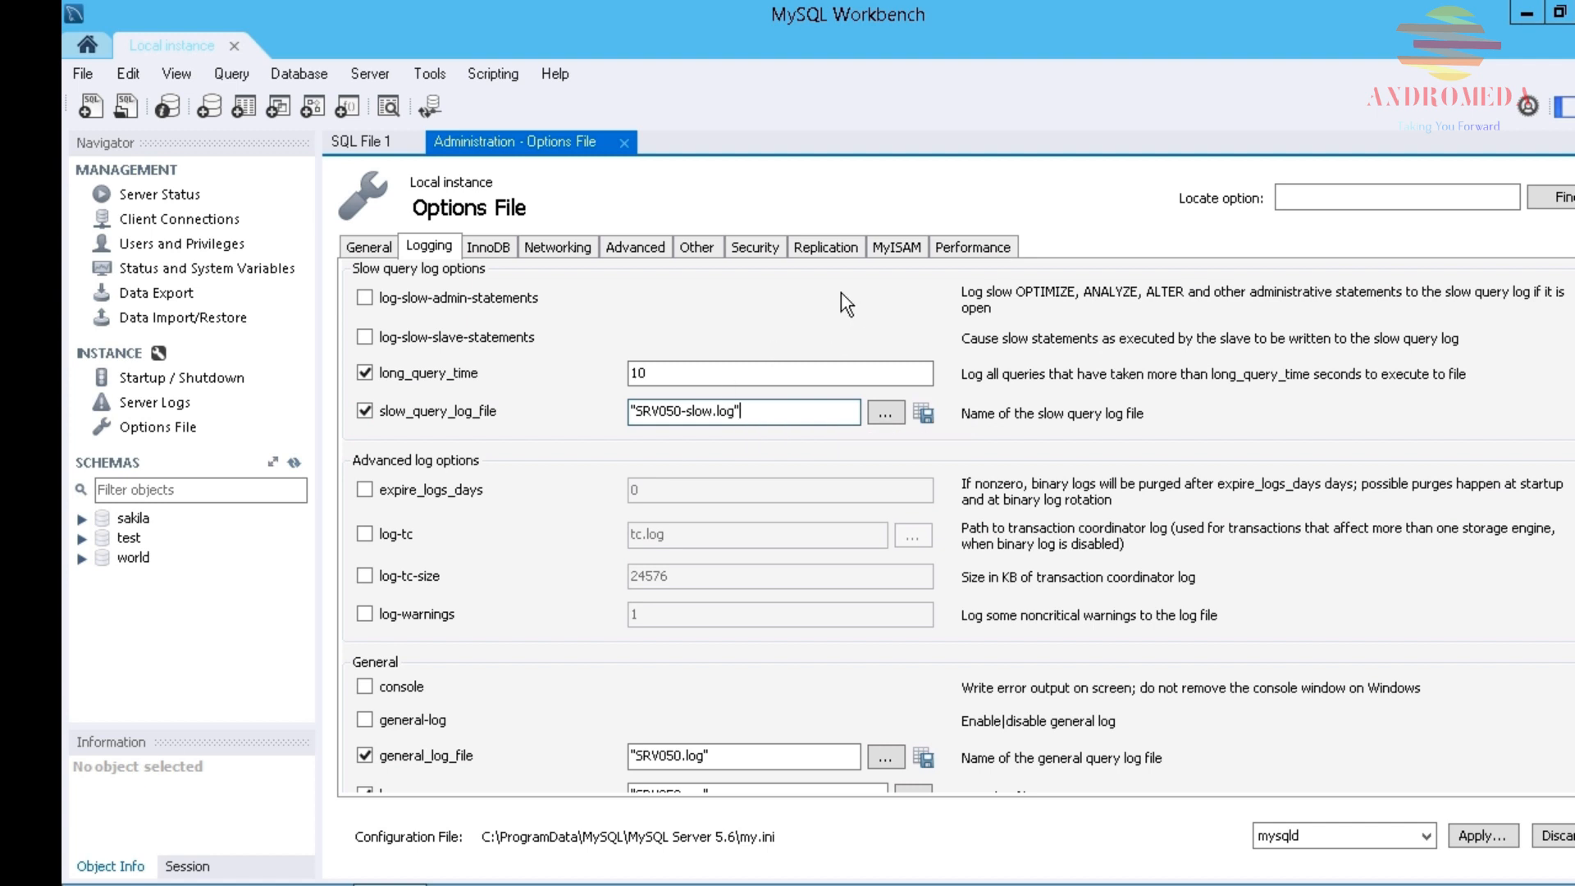
pyautogui.click(553, 250)
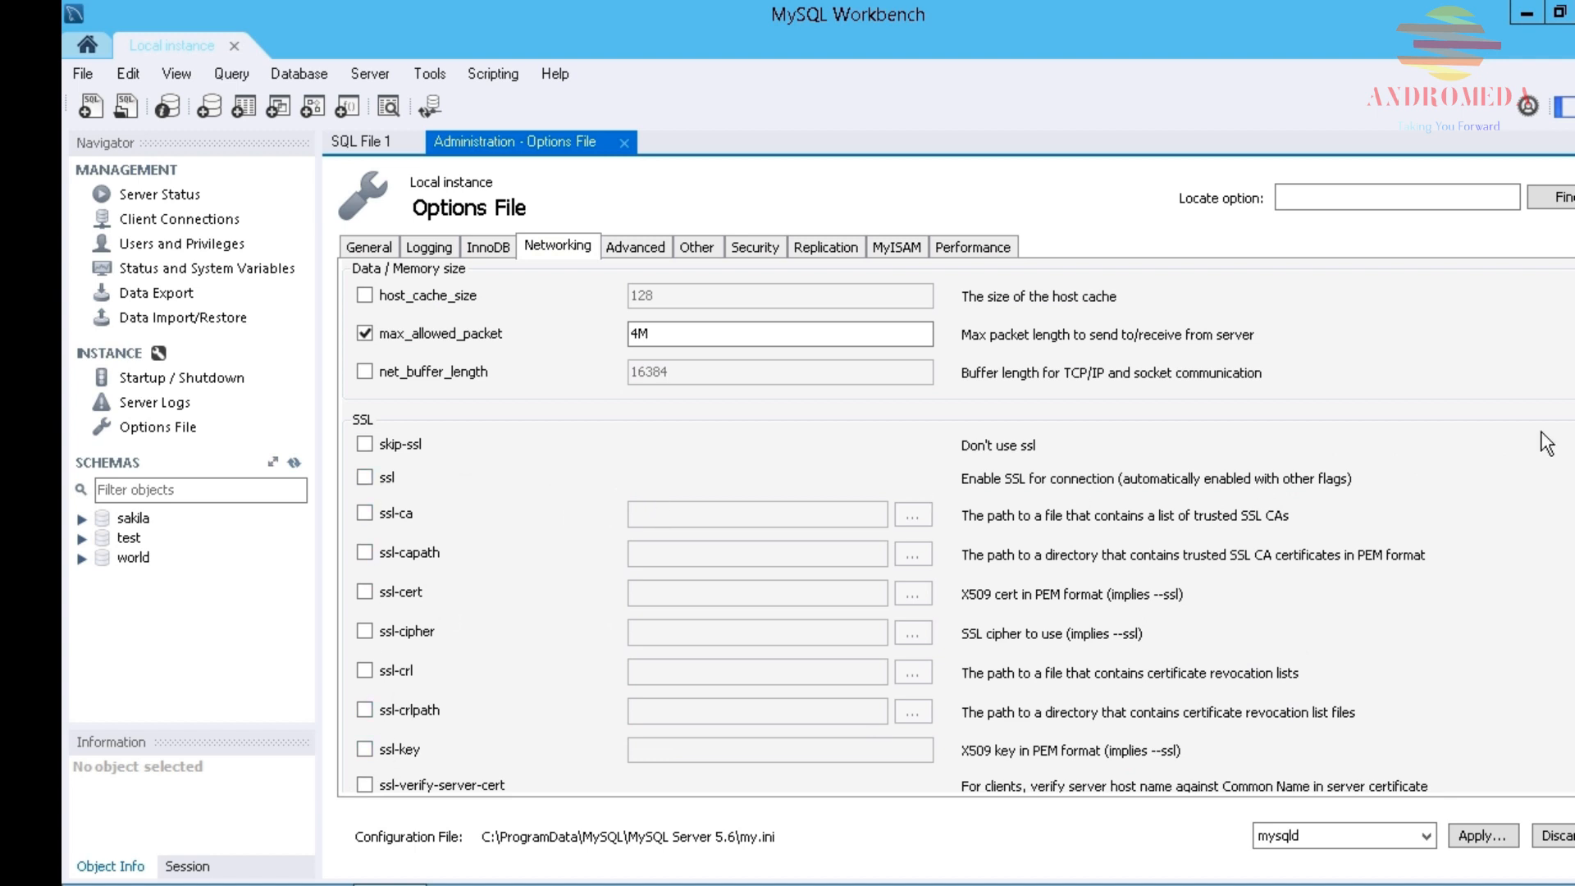
pyautogui.scroll(-2, 1545, 443)
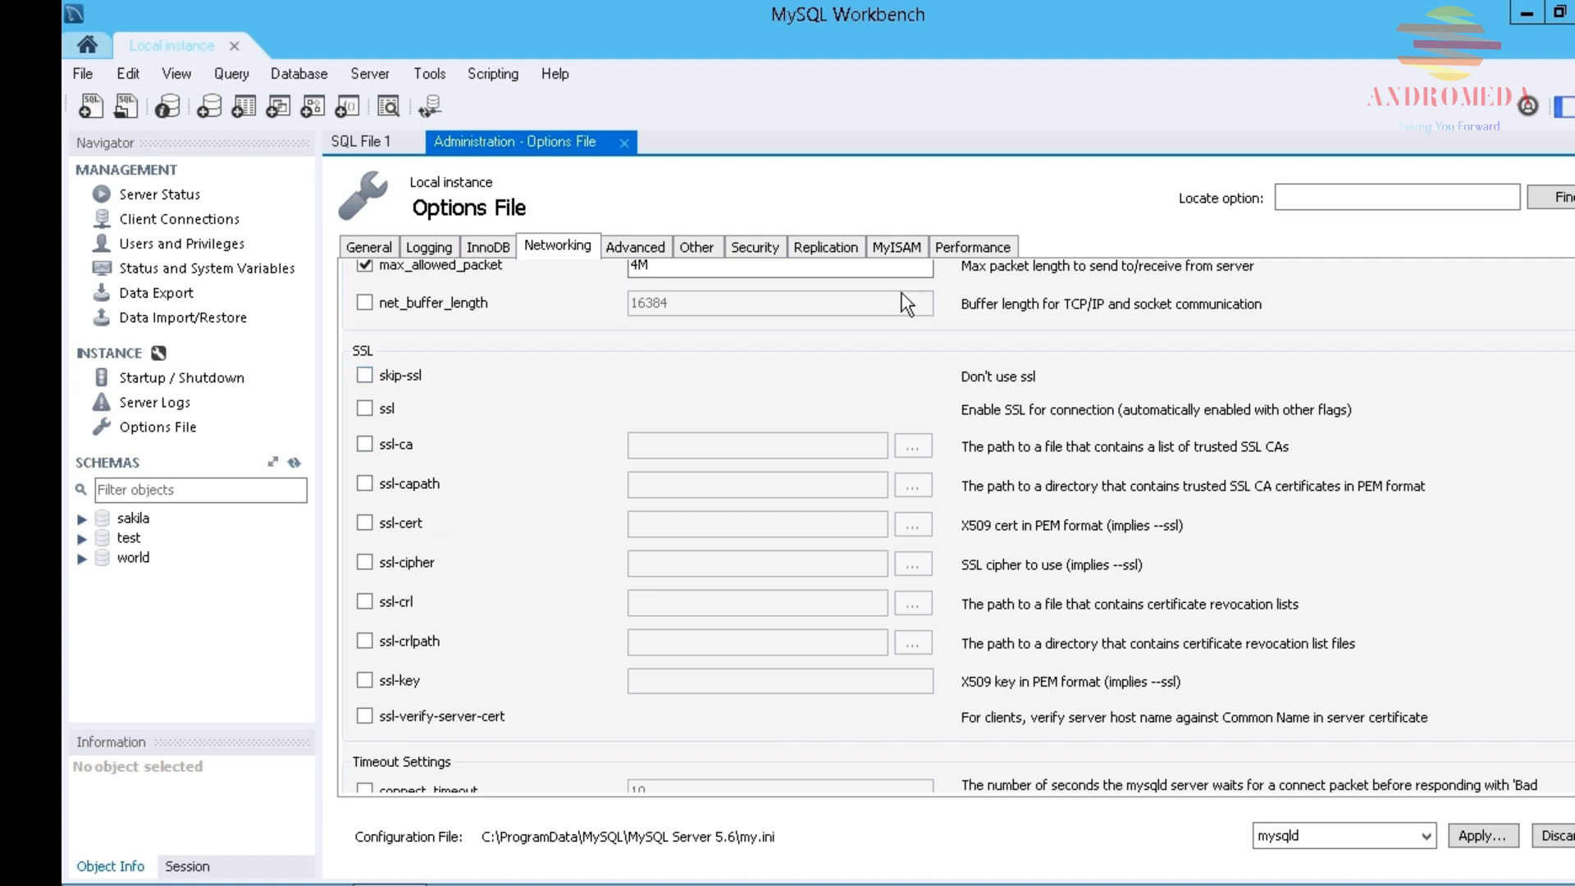
# - Enable transaction-isolation in the Advanced options and review its available levels, keeping READ-UNCOMMITTED
pyautogui.click(643, 248)
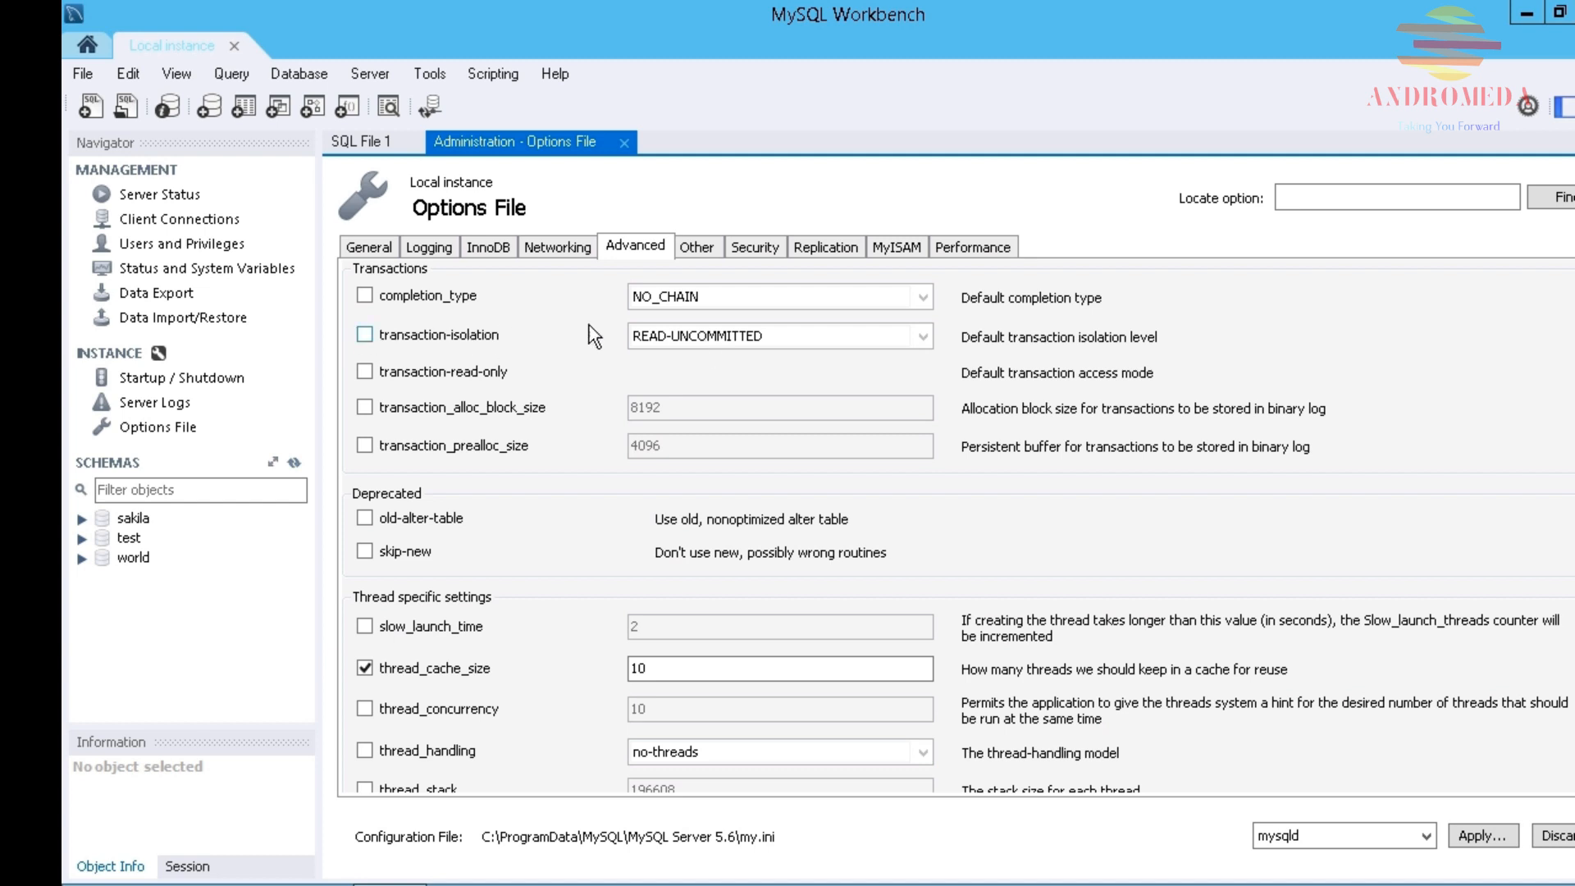
pyautogui.click(364, 337)
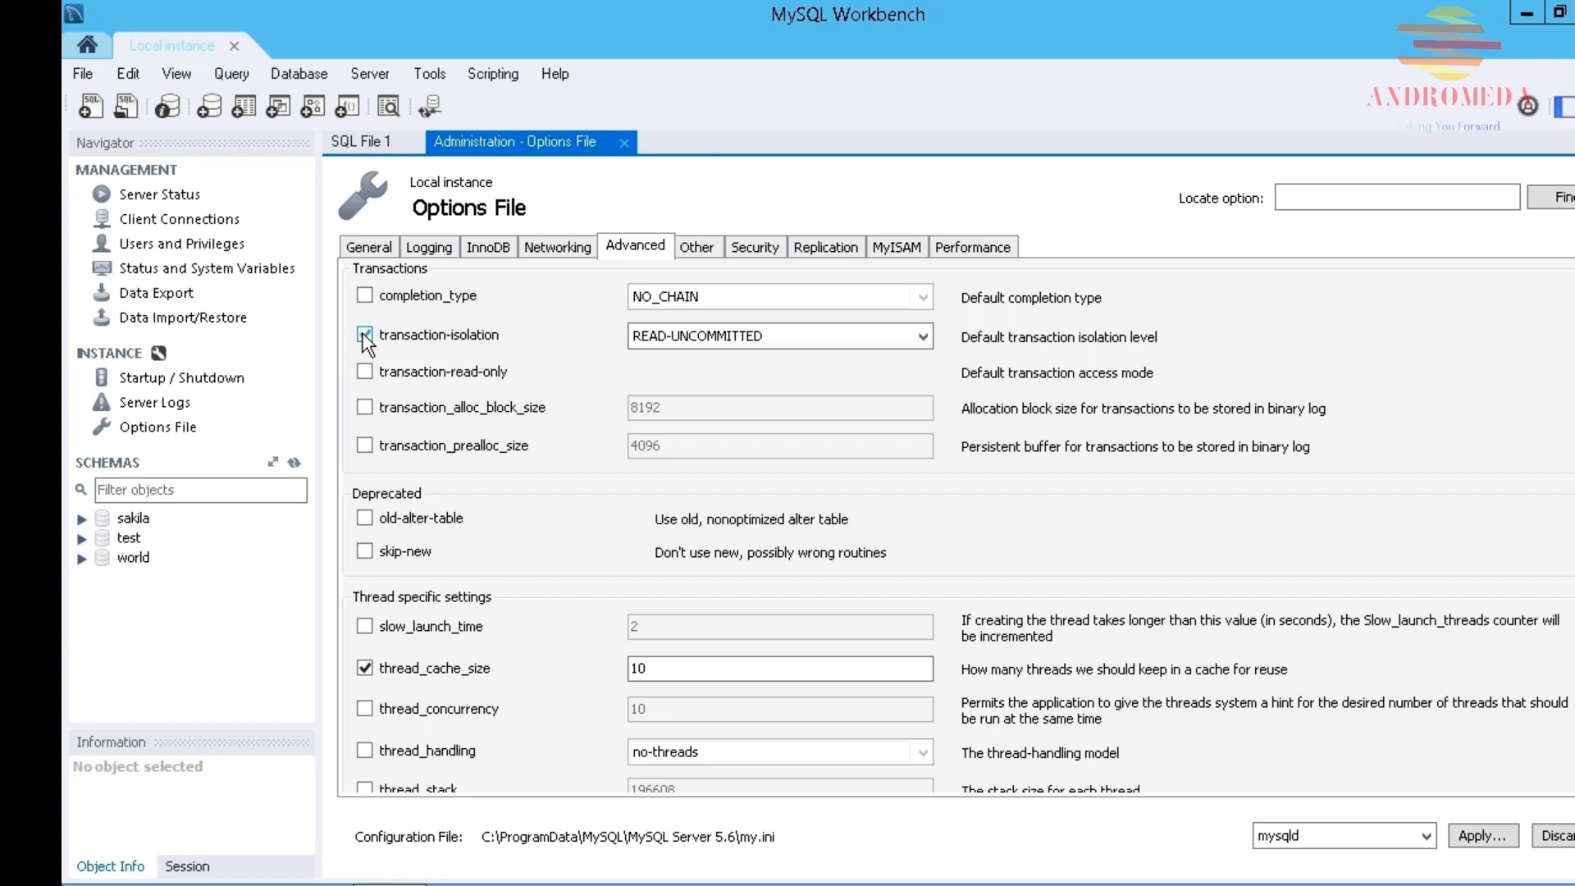
pyautogui.click(922, 336)
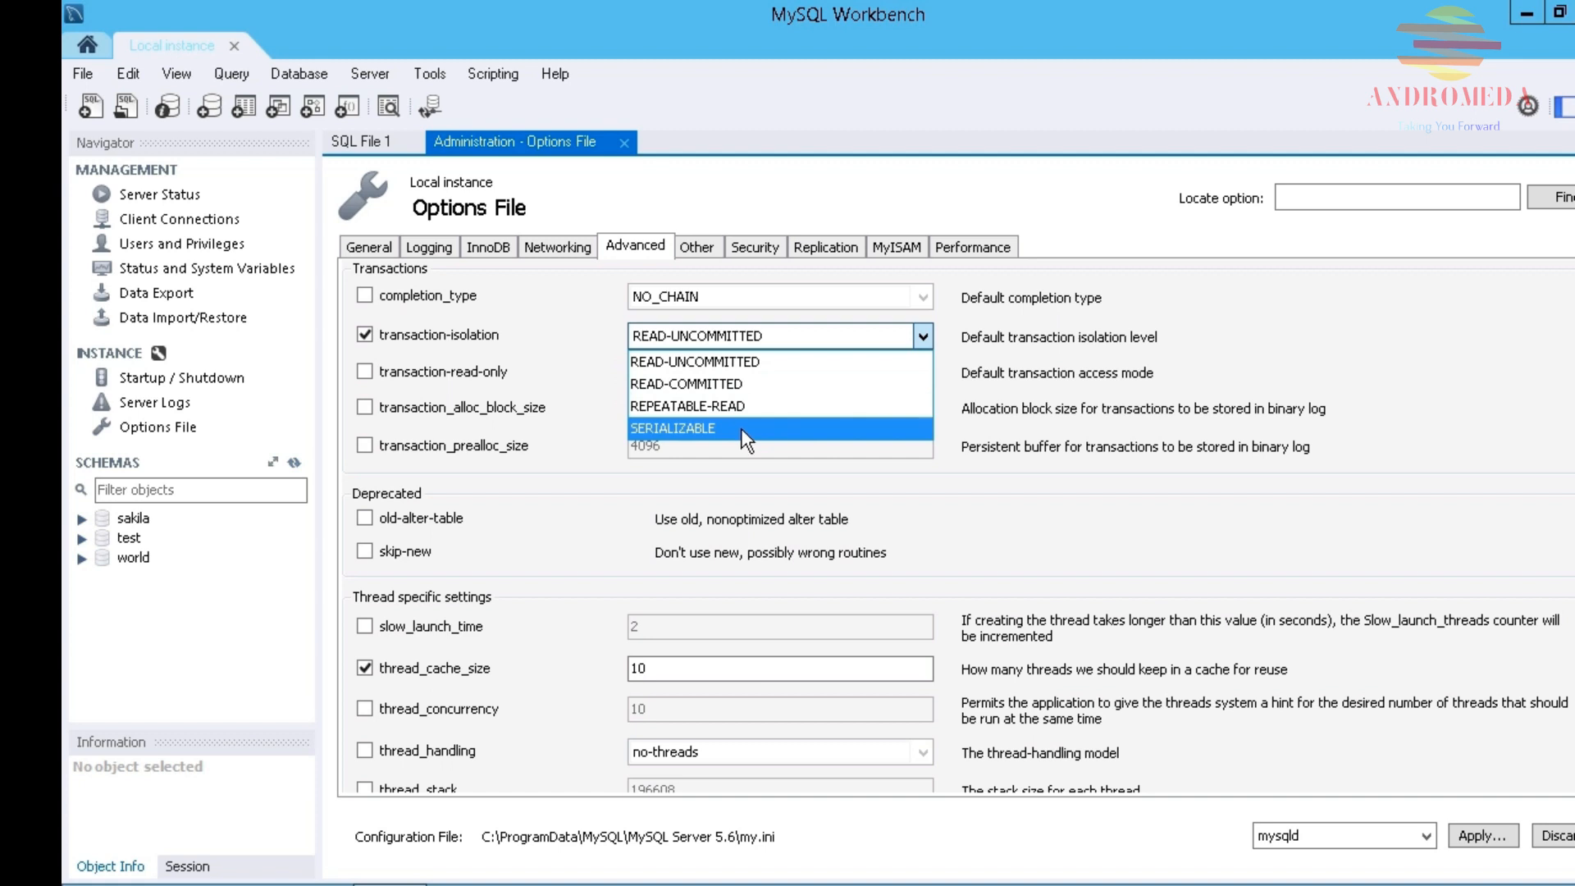
pyautogui.click(930, 339)
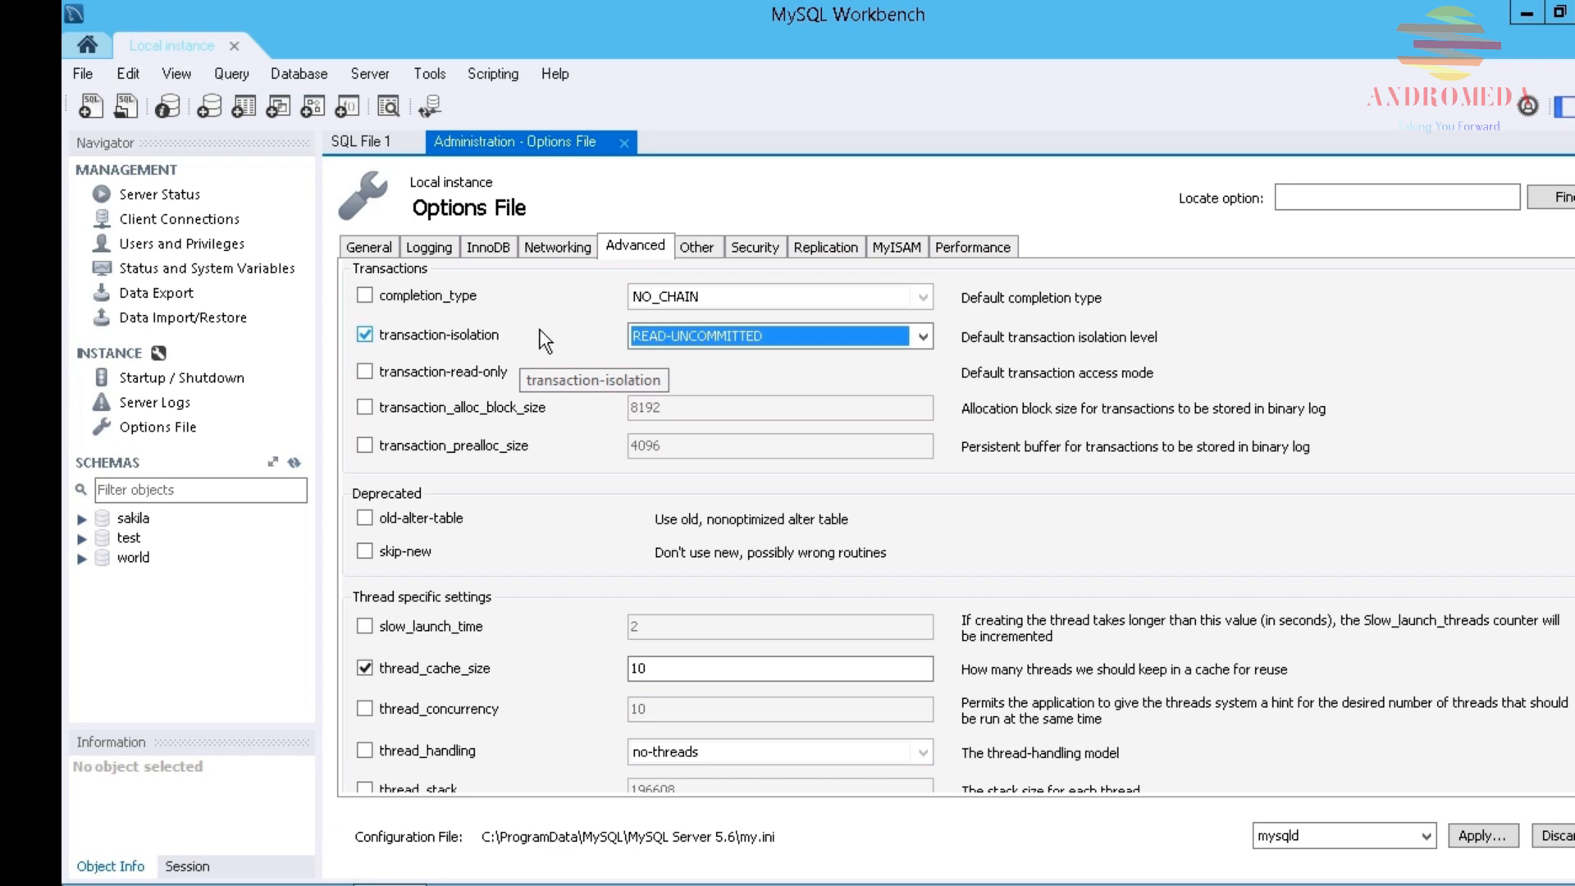
# - Examine the read_only, password validation and authentication options in the Security settings
pyautogui.click(771, 244)
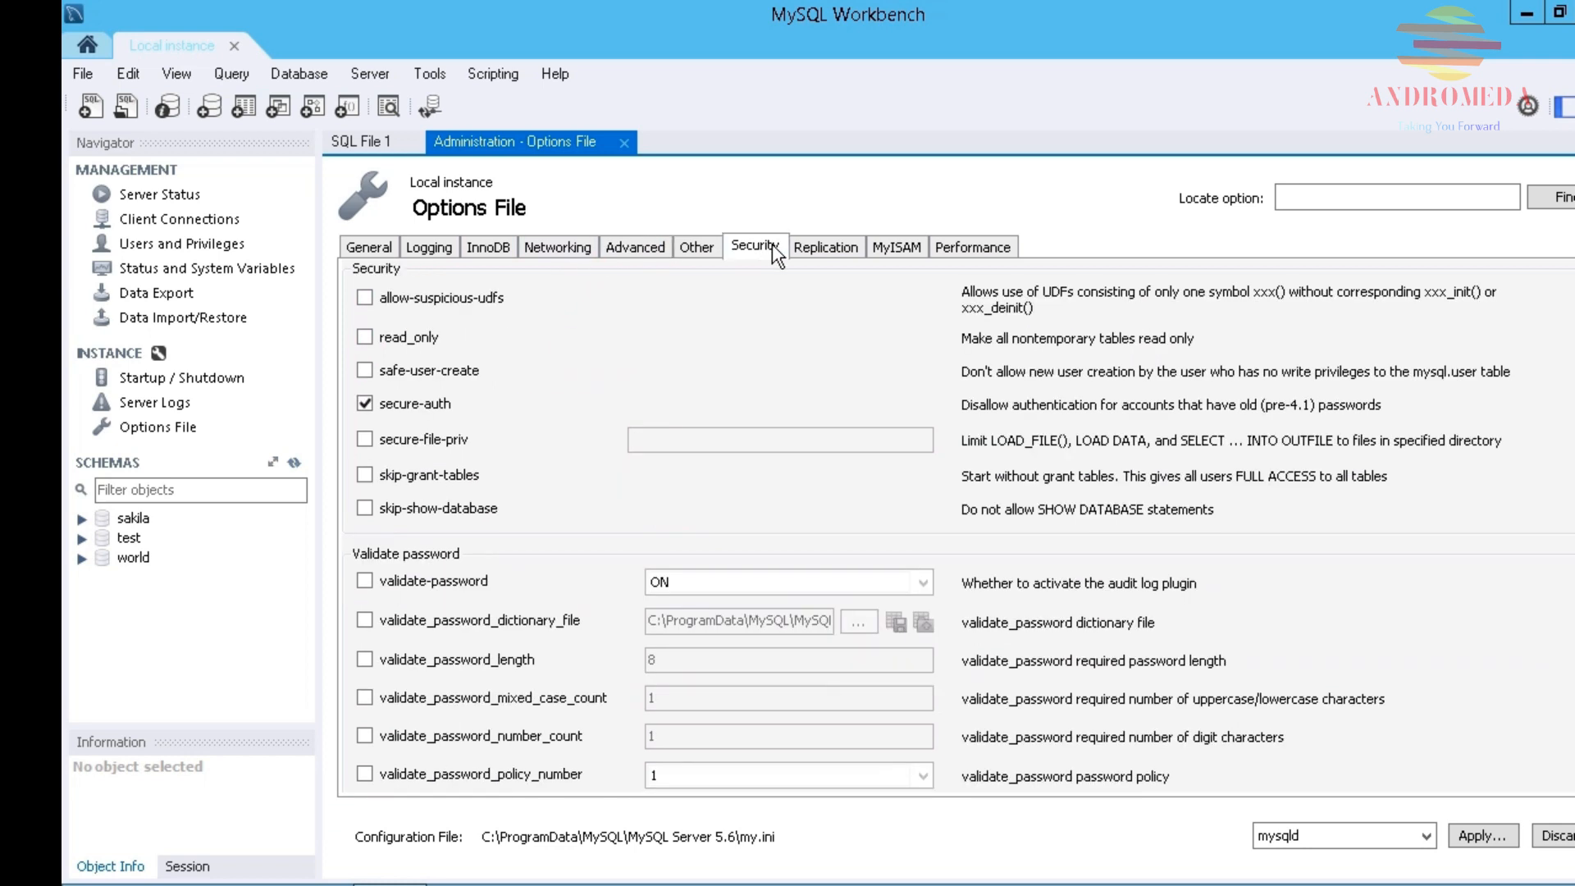
pyautogui.click(365, 339)
pyautogui.scroll(-5, 764, 703)
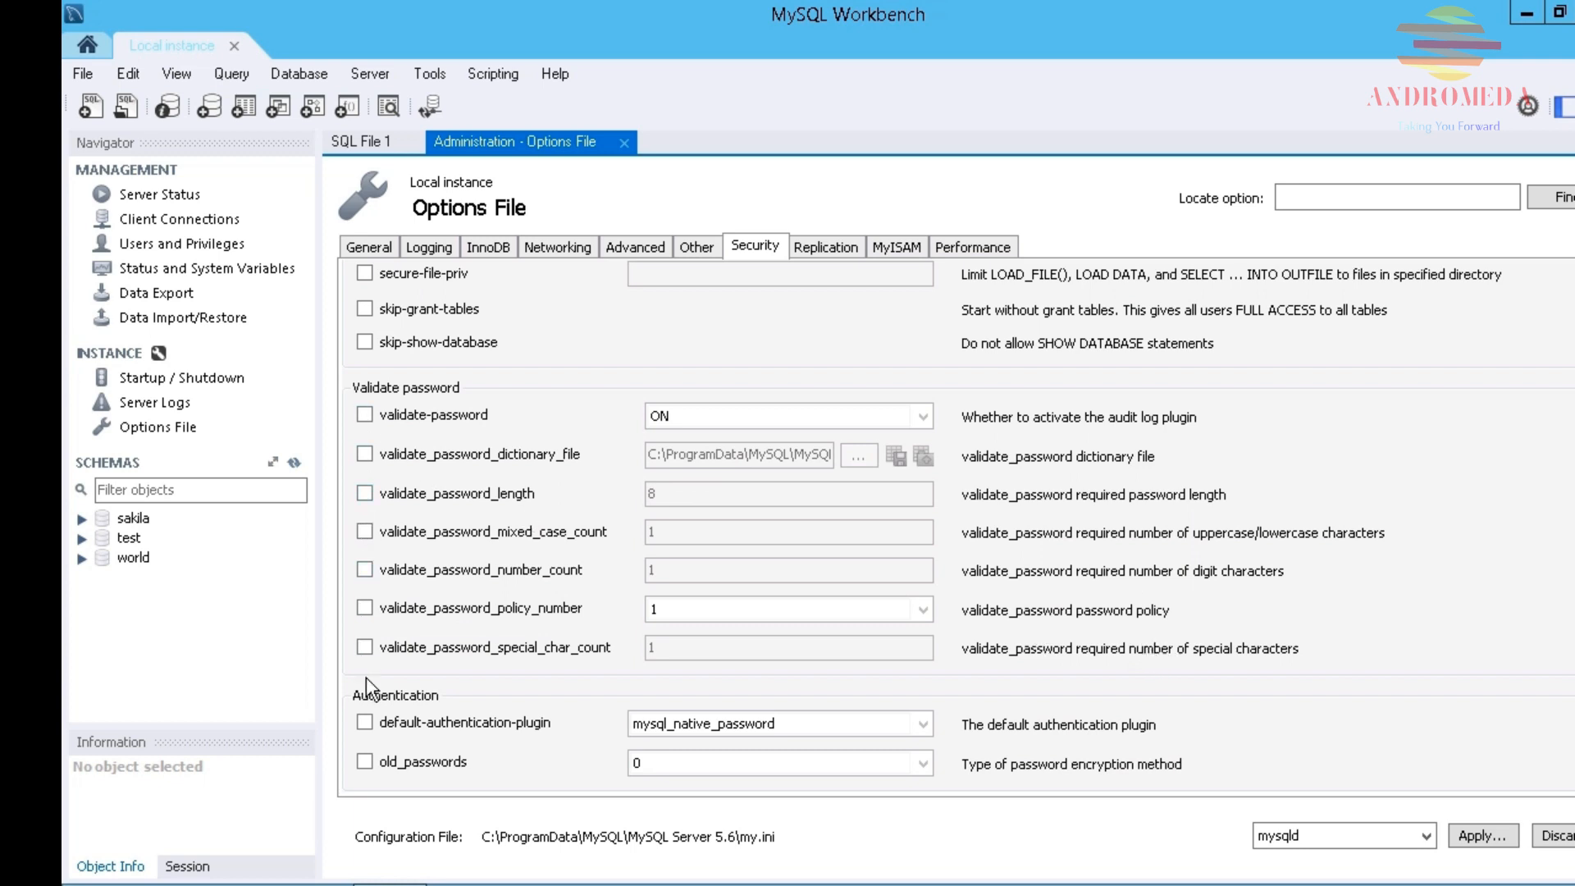
# - Examine query_cache_size in the Performance options, and look over the MyISAM and Other option categories
pyautogui.click(968, 248)
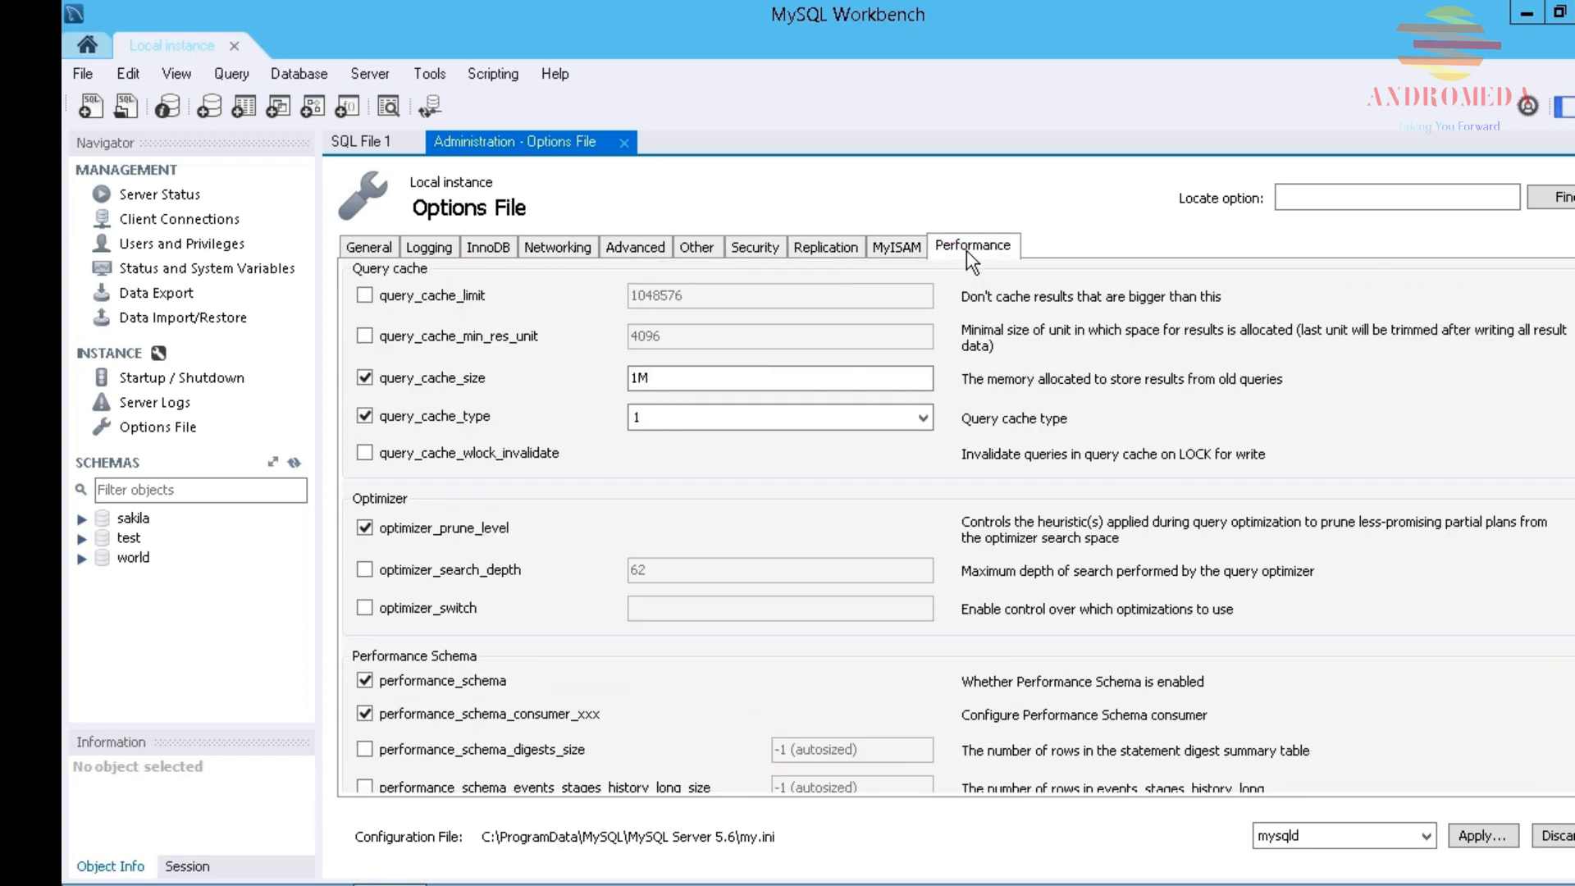
pyautogui.click(730, 378)
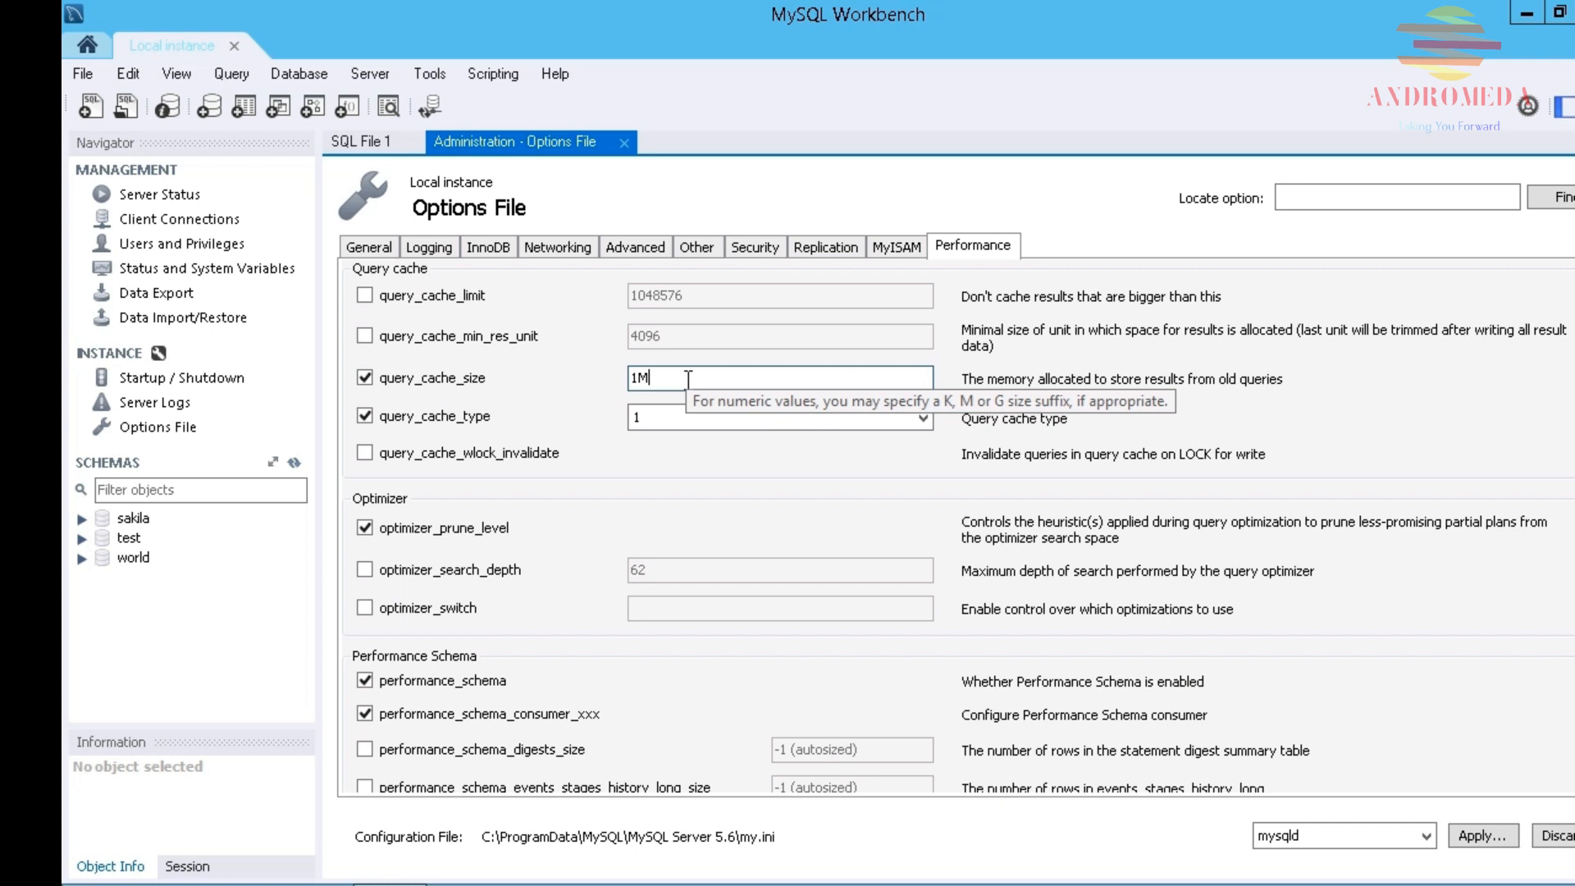
pyautogui.click(904, 247)
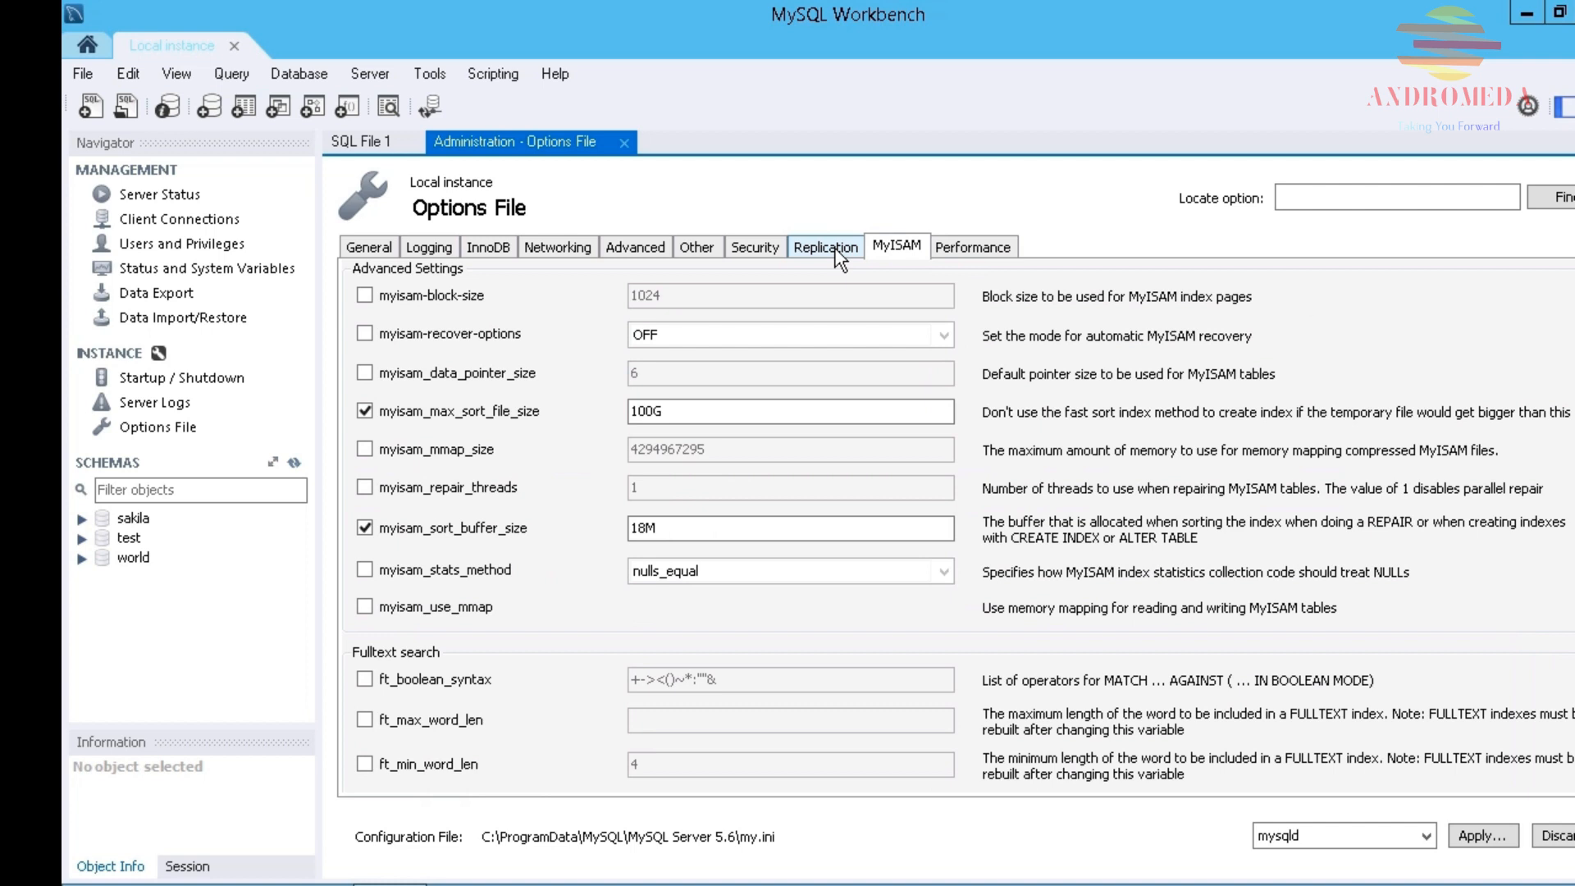
pyautogui.click(693, 248)
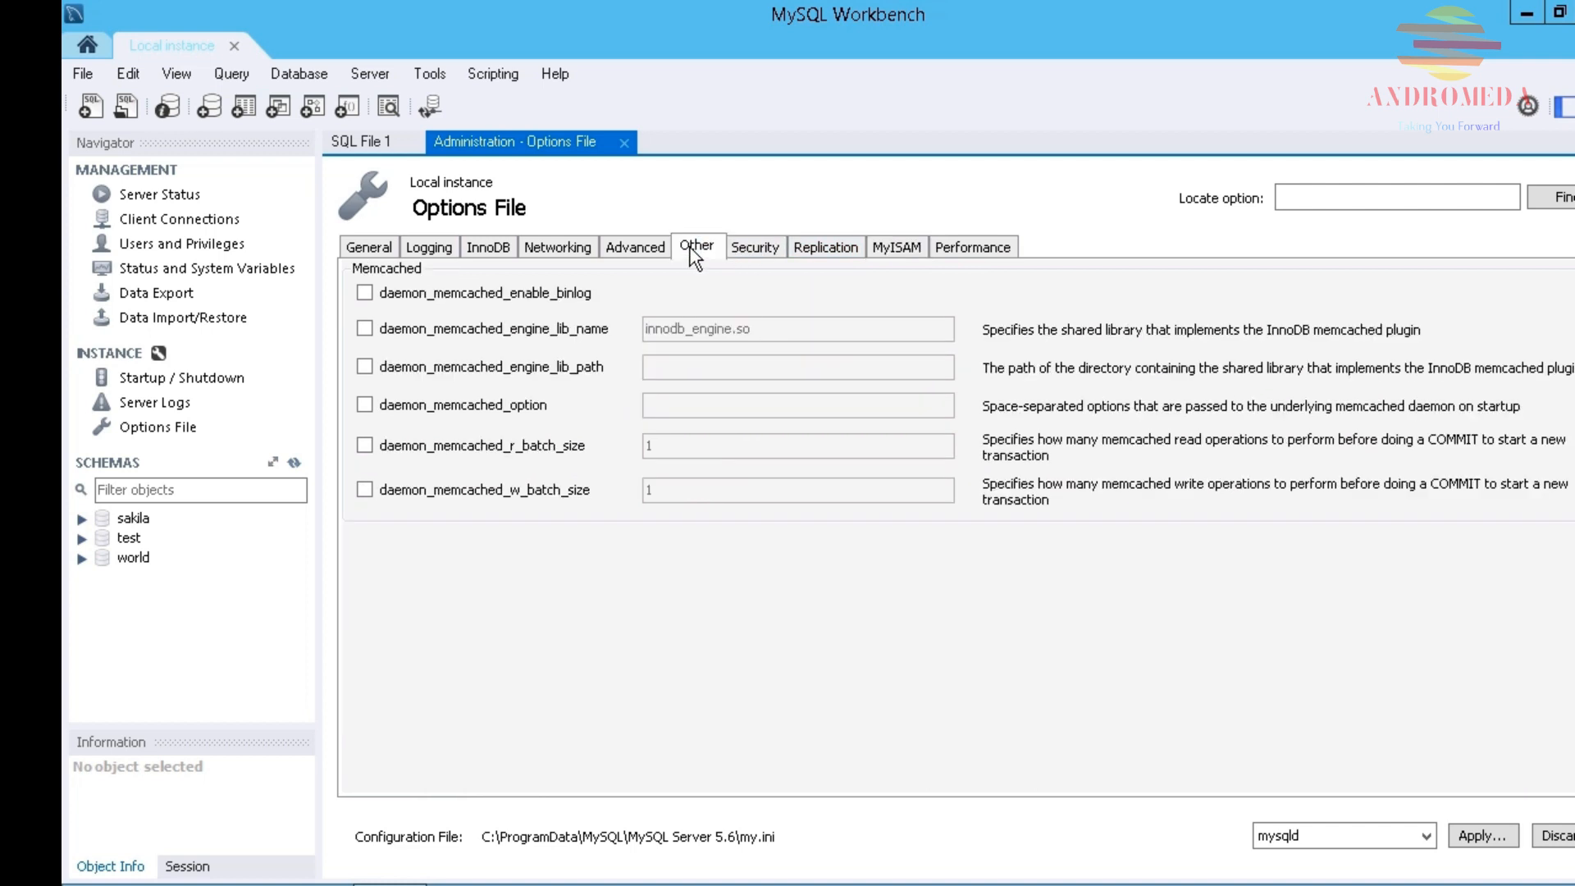
# - Starting from the General options, search the server options for "cache" and go through the matches
pyautogui.click(369, 248)
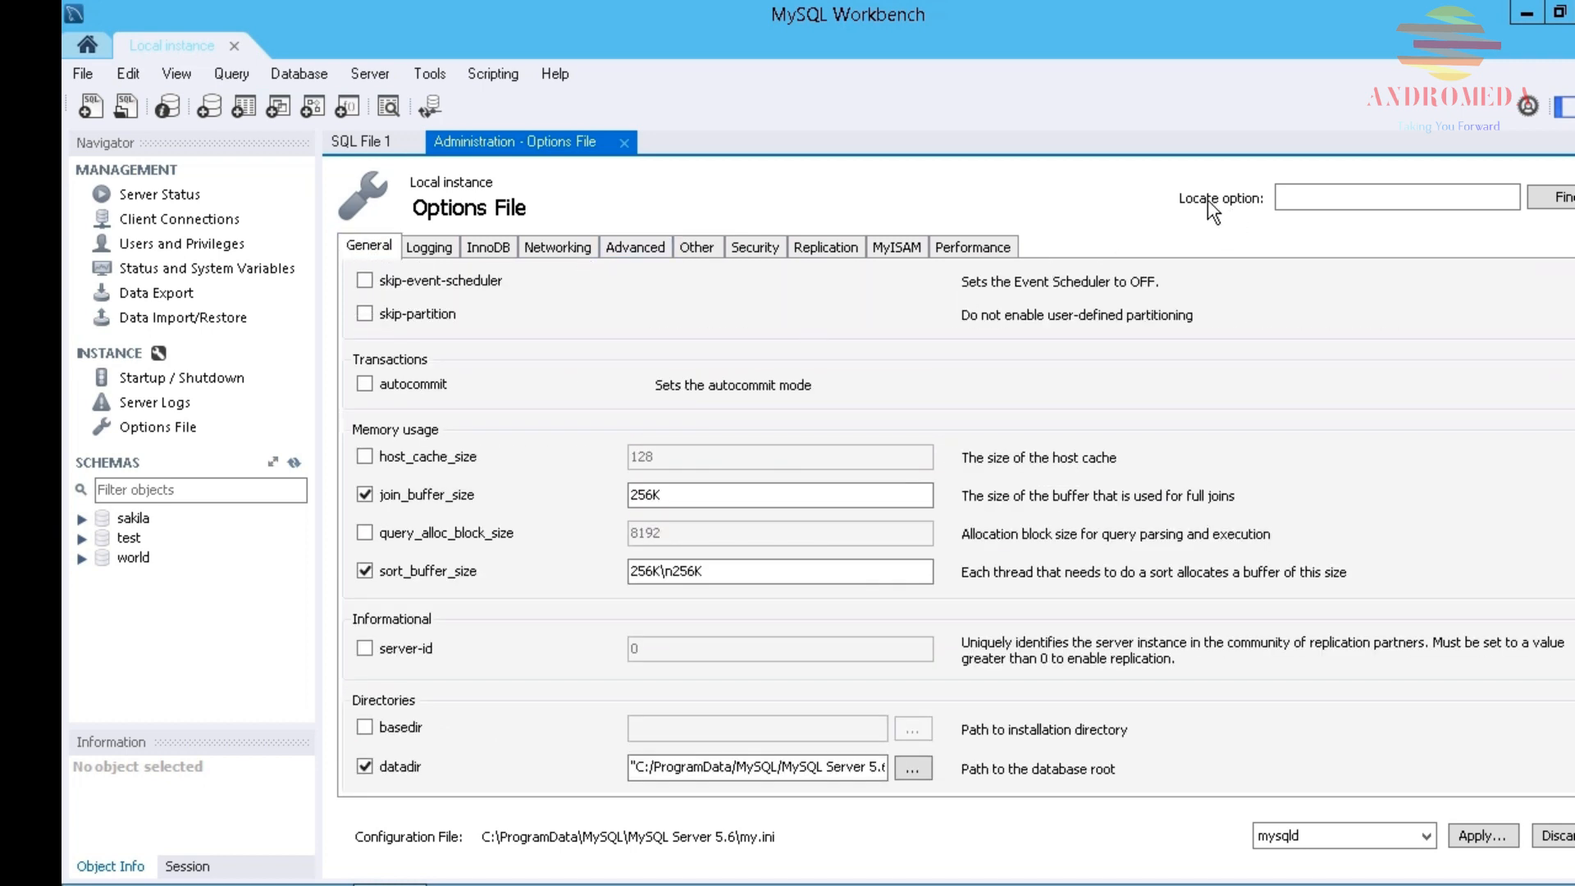
pyautogui.click(1339, 199)
pyautogui.write('cache')
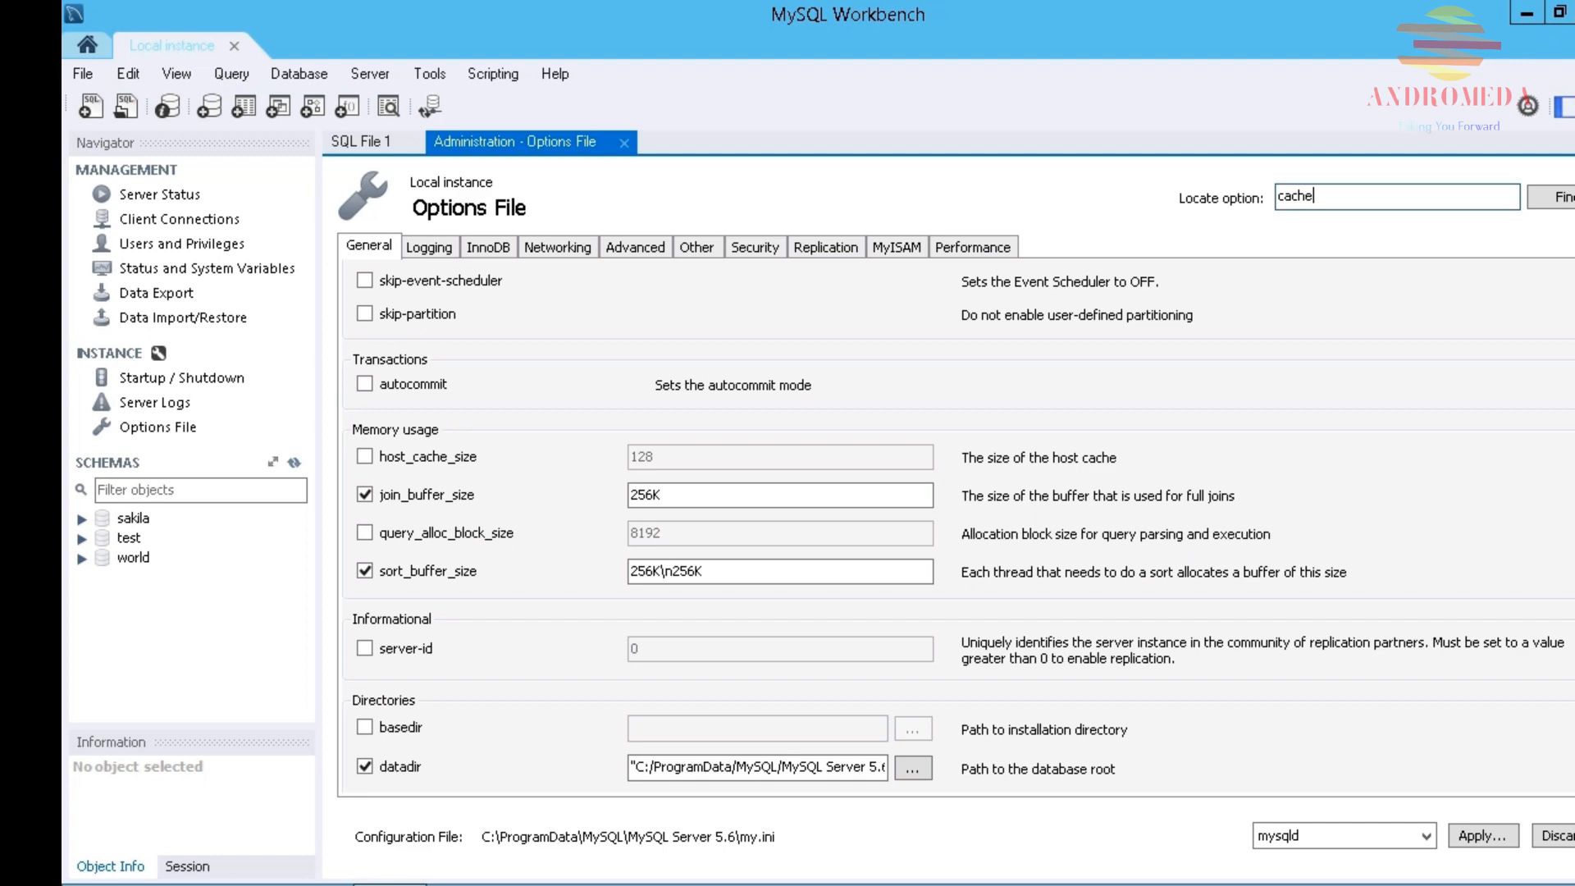
pyautogui.press('Return')
pyautogui.press('Return')
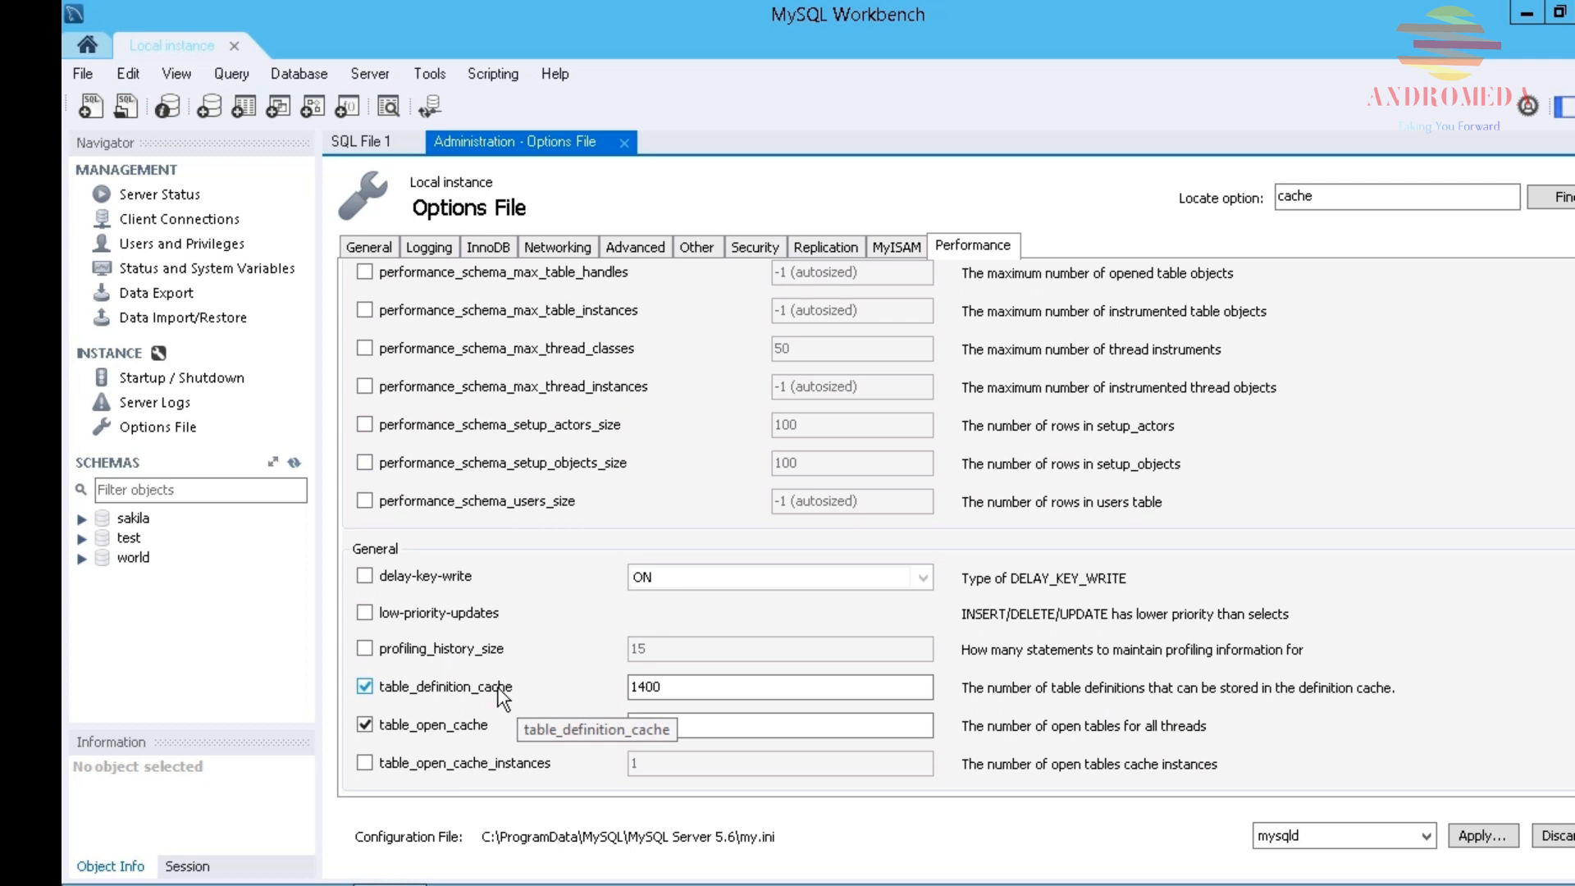
# - Clear the option search text and return to the General options
pyautogui.moveTo(1331, 197); pyautogui.dragTo(1234, 207)
pyautogui.press('BackSpace')
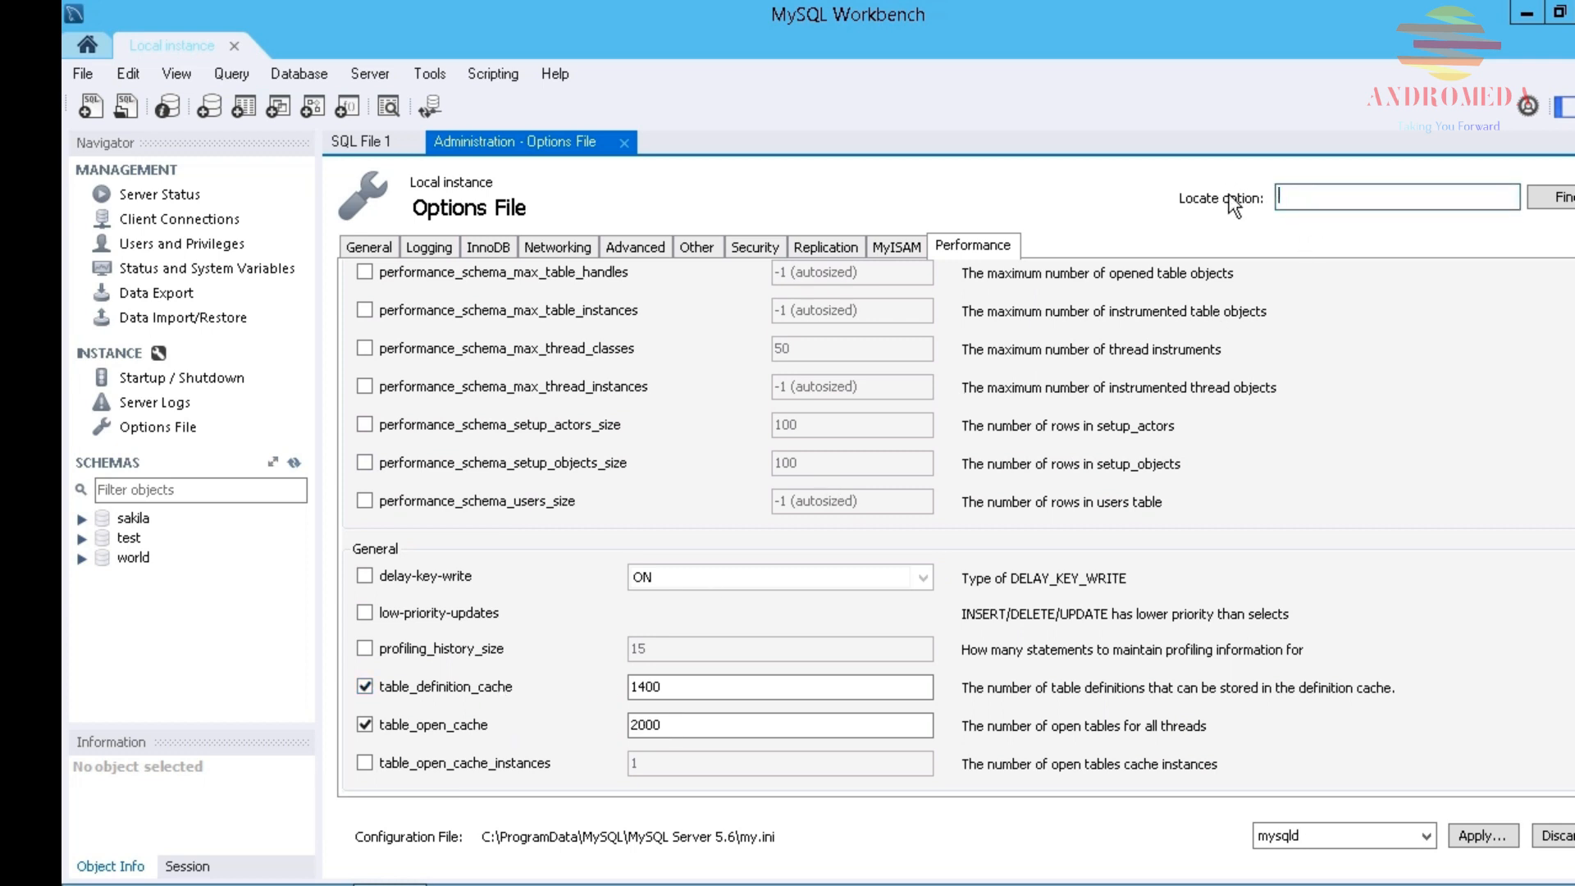
pyautogui.click(369, 249)
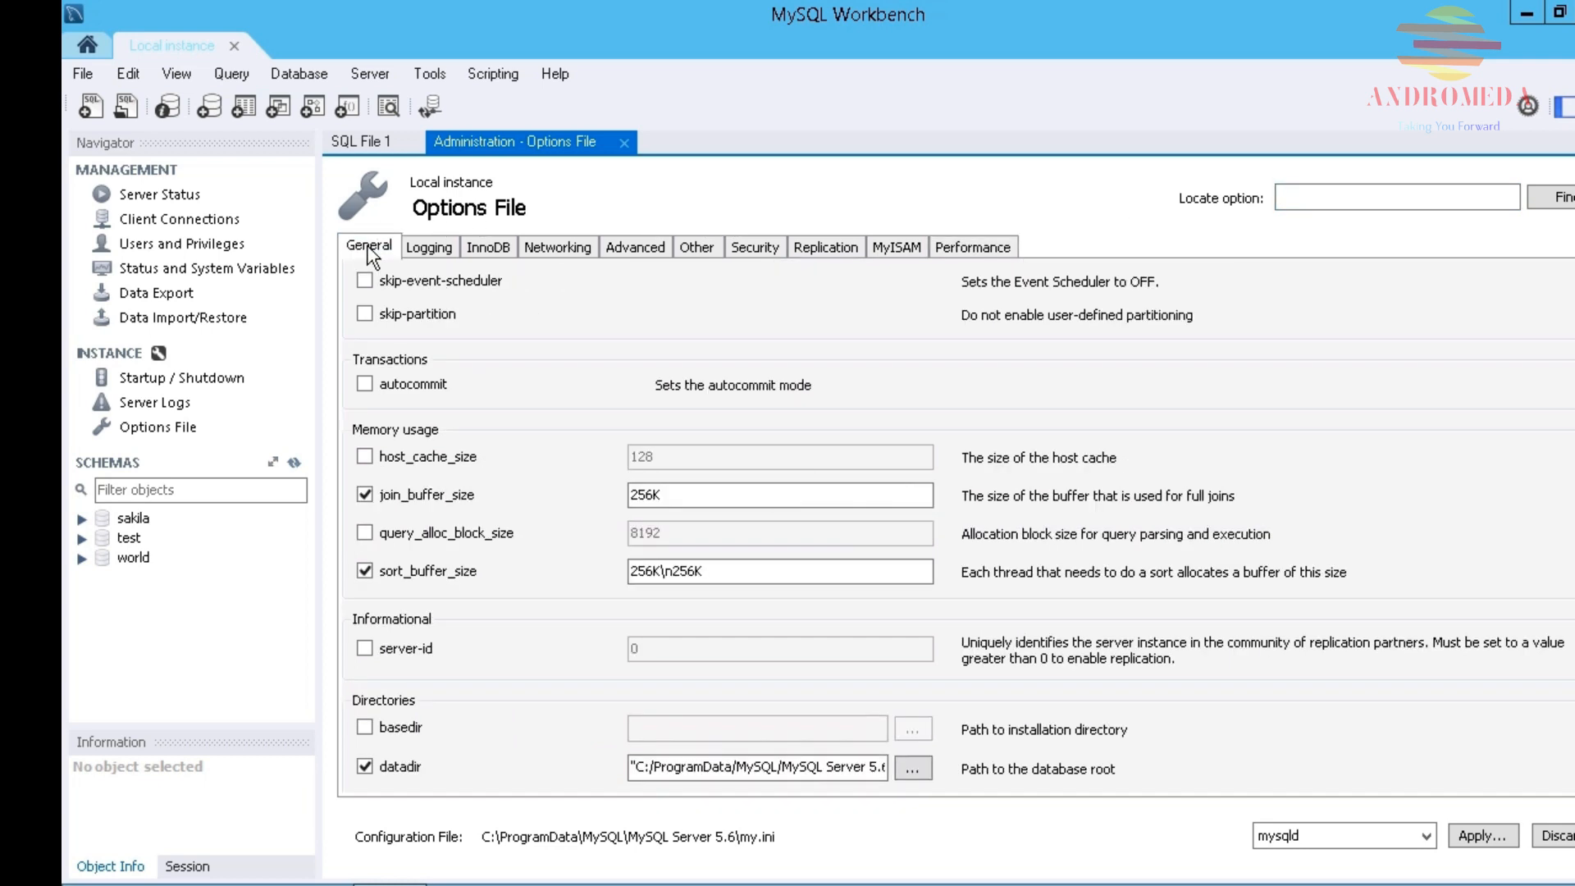